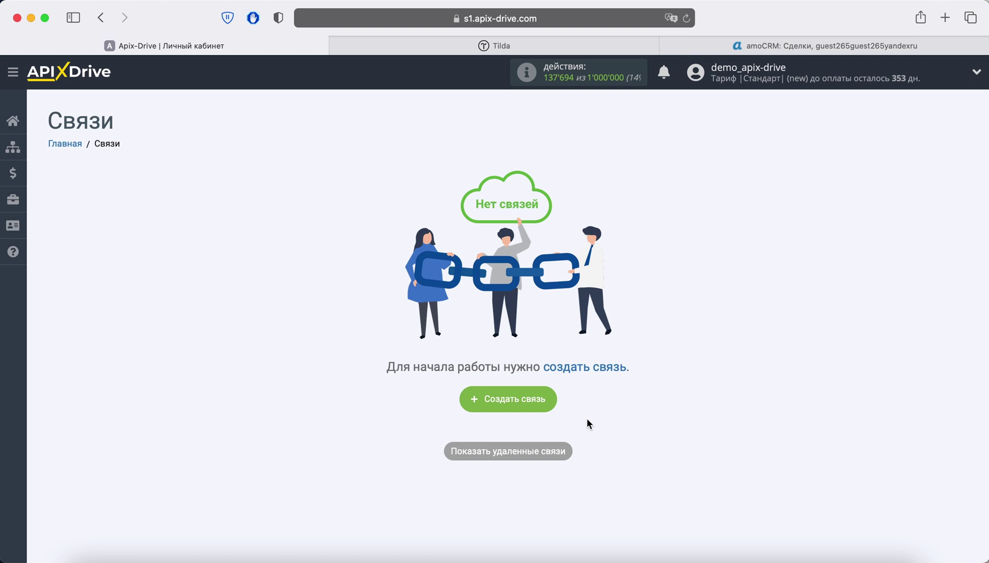
# Step: Start a new connection and select Tilda as its data source
pyautogui.click(540, 400)
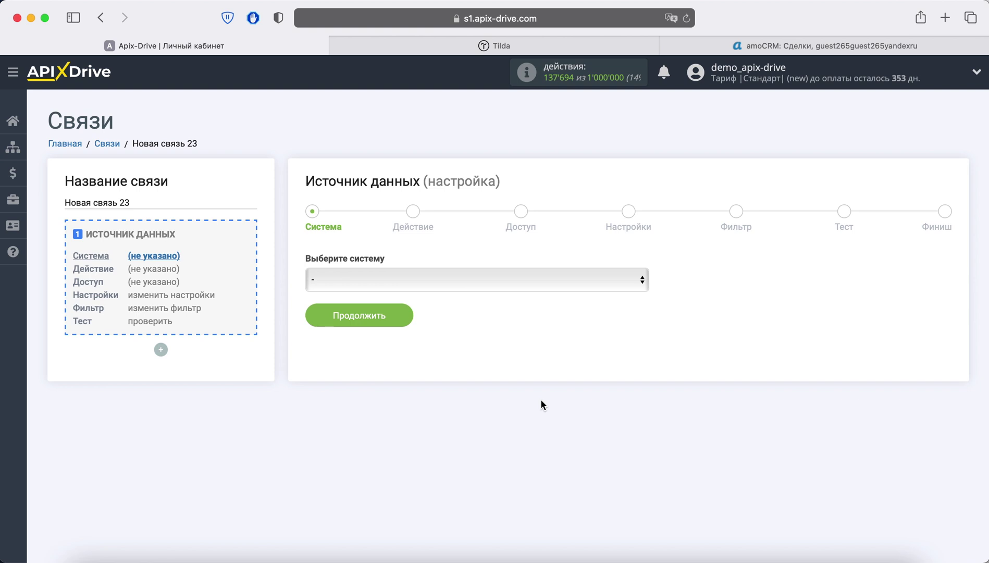
pyautogui.click(445, 276)
pyautogui.scroll(-20, 469, 396)
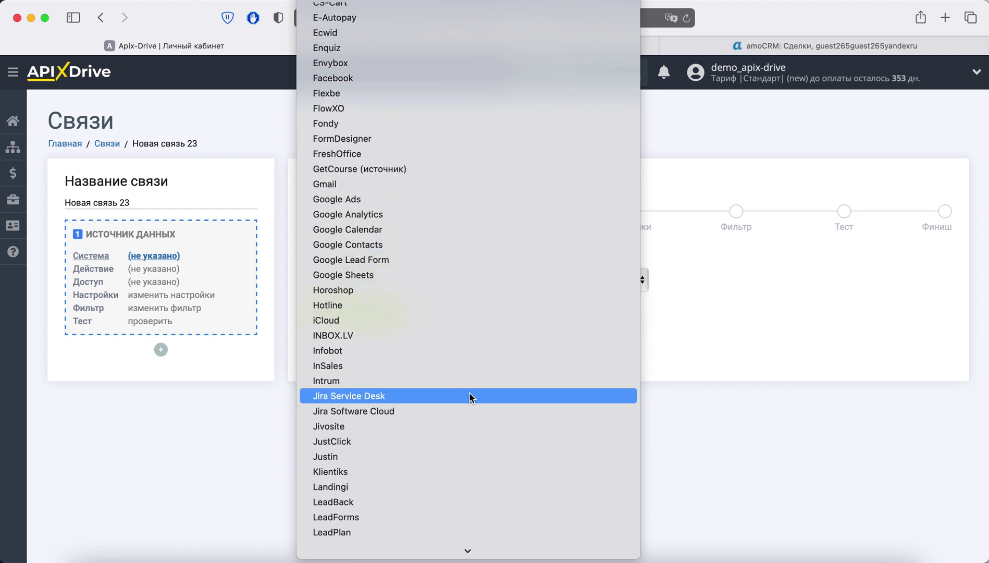
pyautogui.scroll(-20, 469, 396)
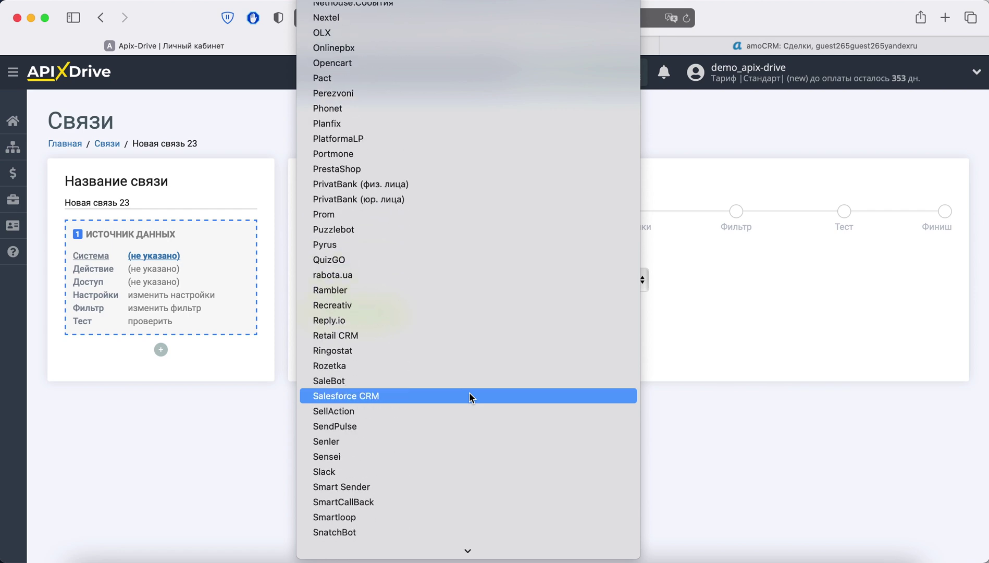
pyautogui.click(436, 395)
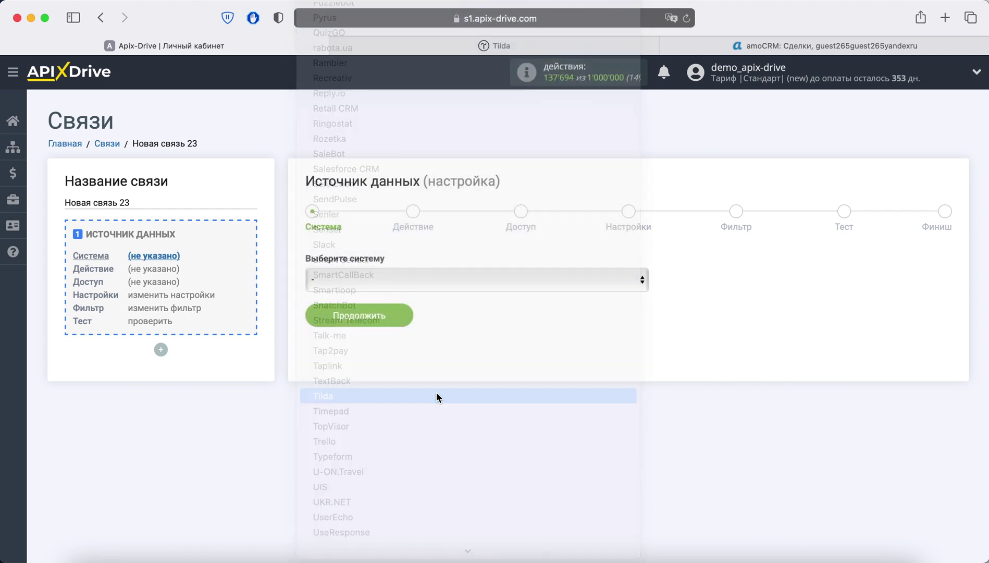
pyautogui.click(404, 316)
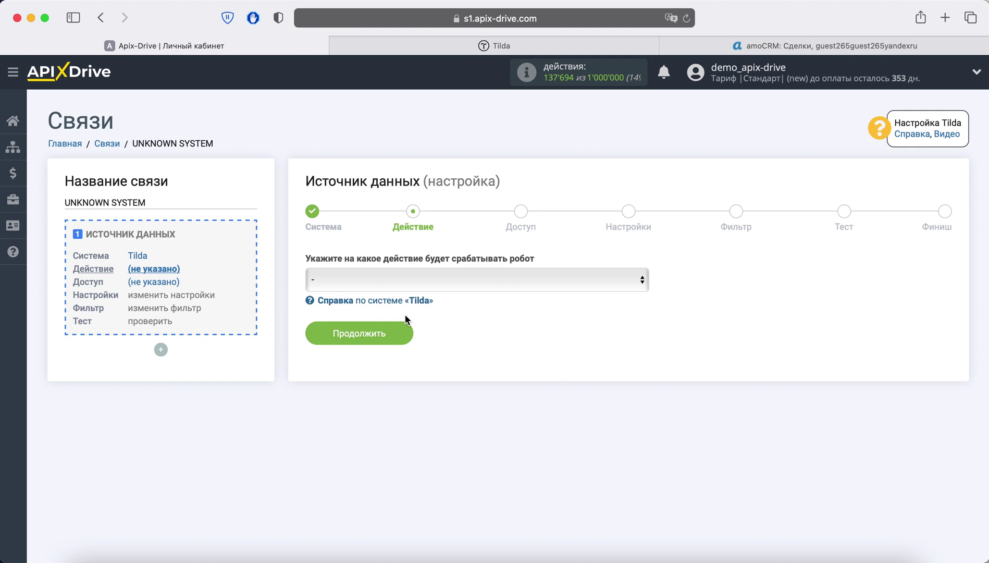
# Step: Set the Tilda trigger action to Получить данные из форм and proceed to access
pyautogui.click(401, 286)
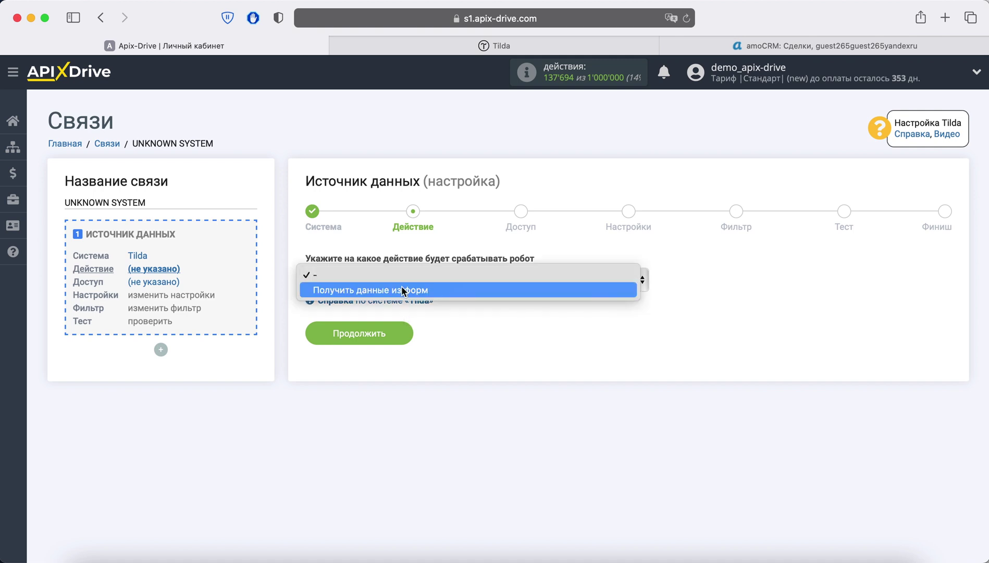
pyautogui.click(443, 290)
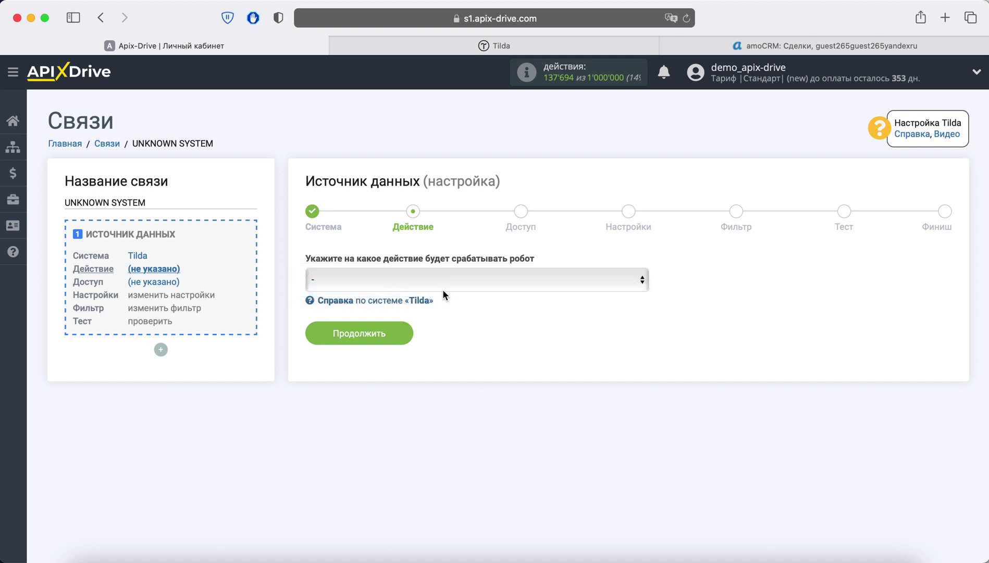
pyautogui.click(394, 332)
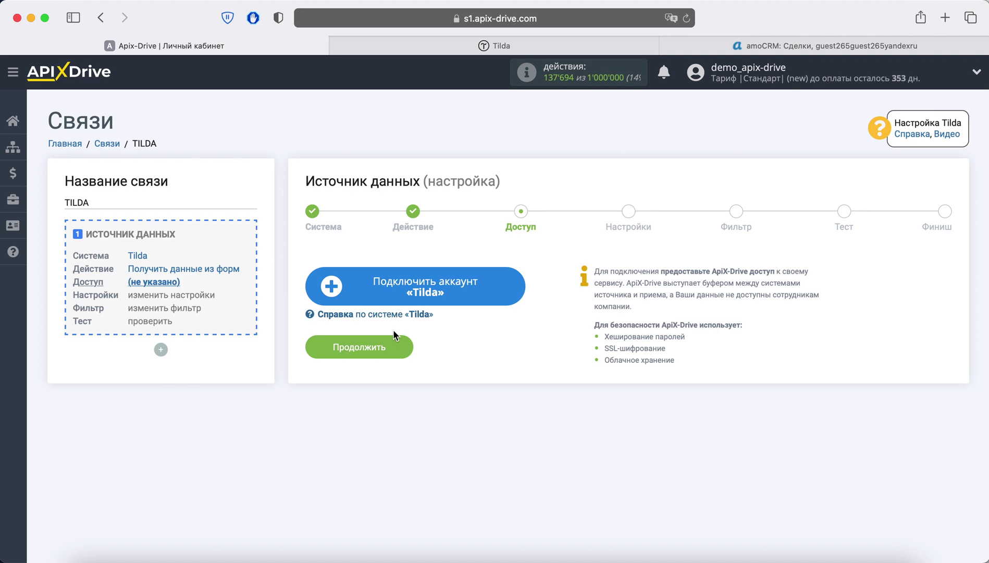
# Step: Link and save a Tilda account for the connection, moving on to settings
pyautogui.click(391, 294)
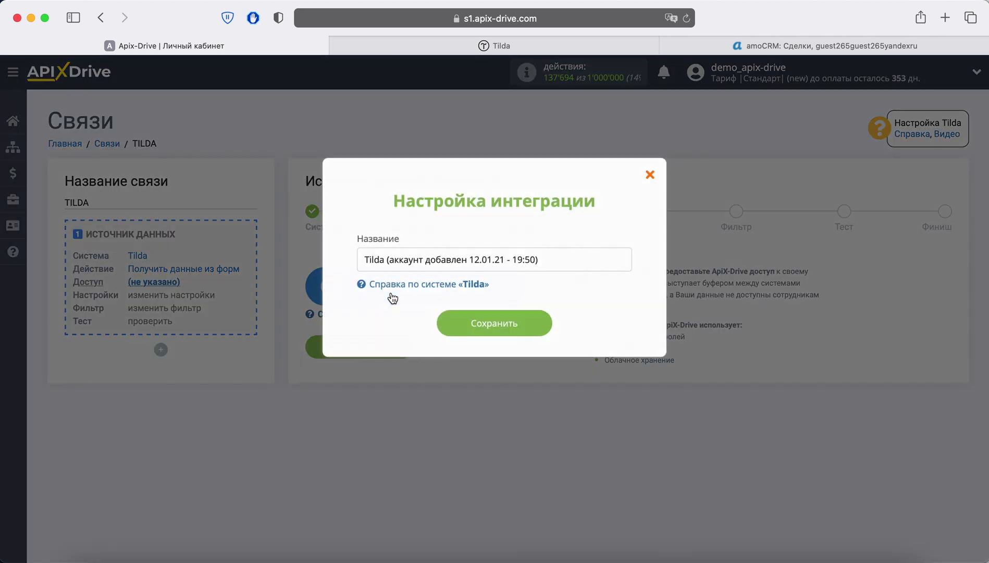
pyautogui.click(456, 317)
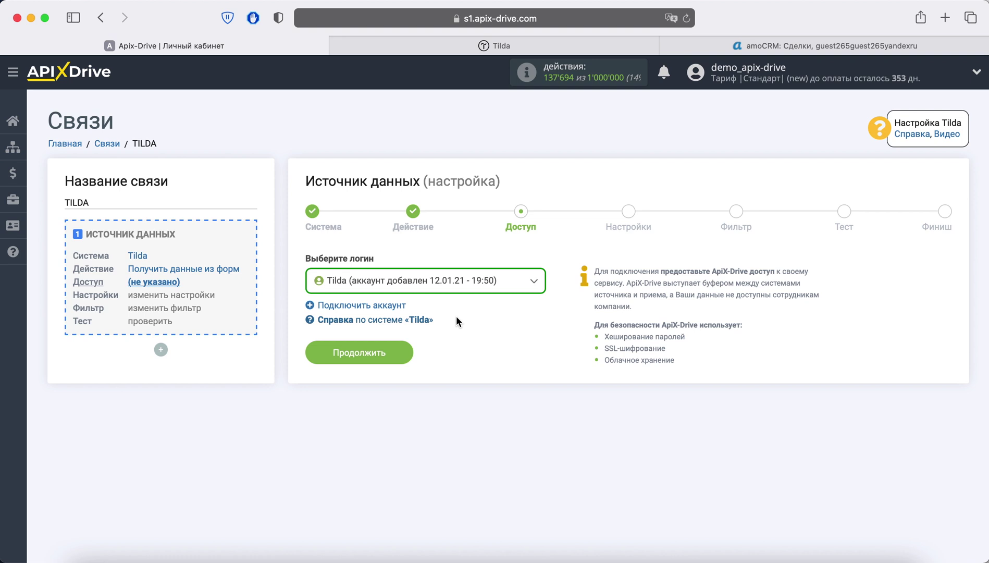
pyautogui.click(394, 352)
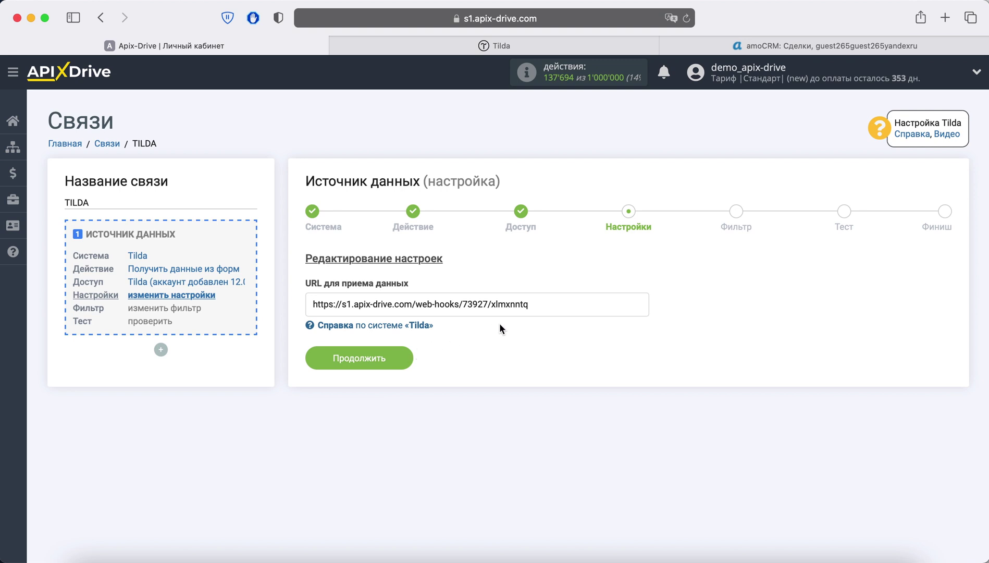
# Step: Copy the ApiX-Drive webhook URL and open the ApiX-Drive site in Tilda
pyautogui.moveTo(536, 309); pyautogui.dragTo(313, 306)
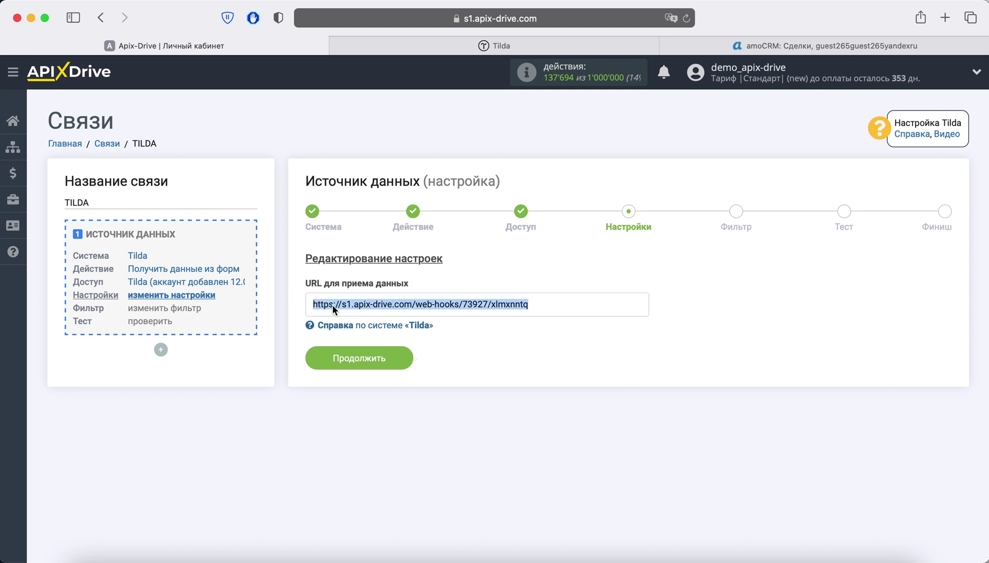
pyautogui.rightClick(333, 304)
pyautogui.click(366, 365)
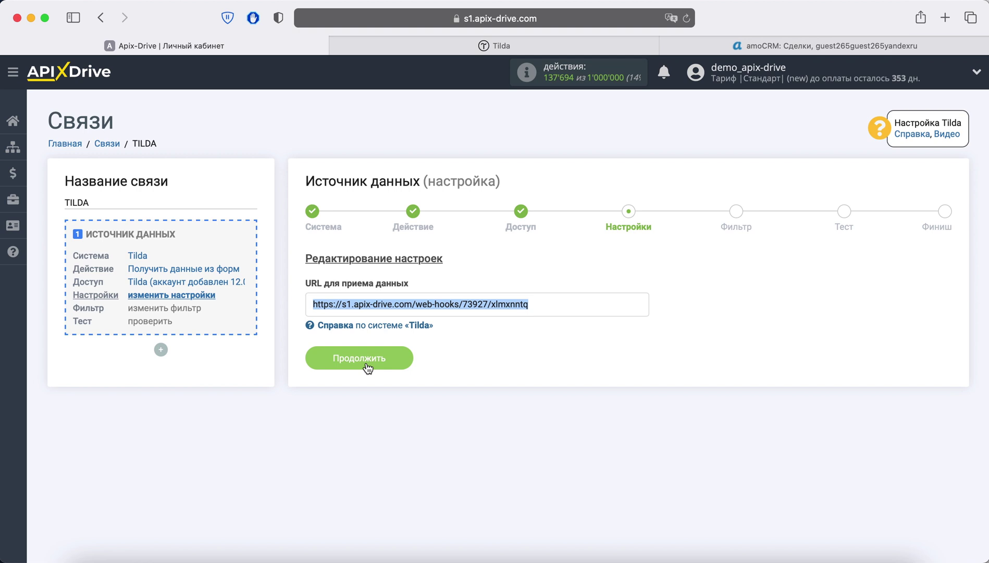
pyautogui.click(412, 47)
pyautogui.click(193, 335)
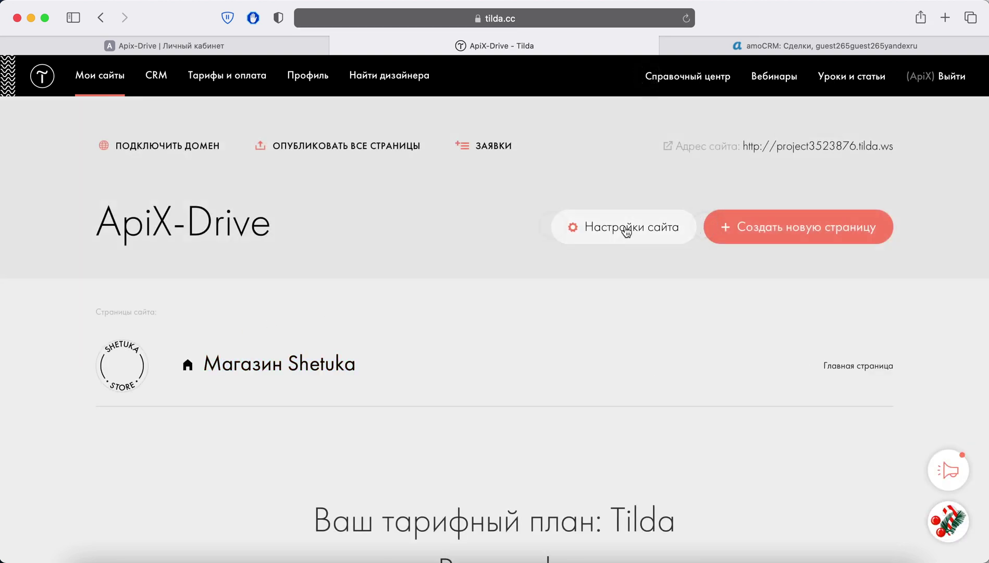
# Step: In Tilda's Forms settings, add a Webhook receiver with the ApiX-Drive URL for all forms
pyautogui.click(625, 227)
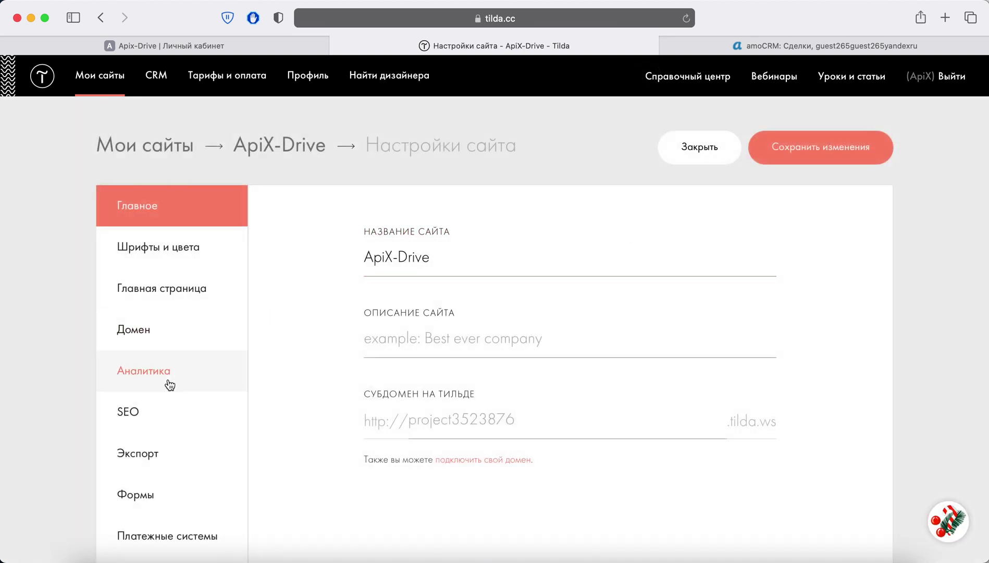
pyautogui.scroll(-3, 167, 380)
pyautogui.click(153, 436)
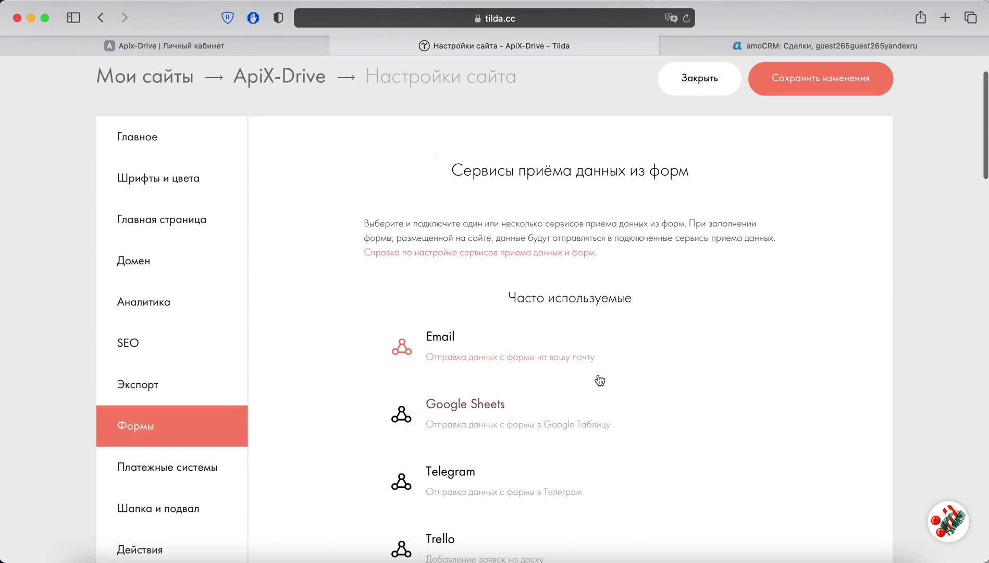
pyautogui.scroll(-3, 736, 378)
pyautogui.scroll(-15, 737, 378)
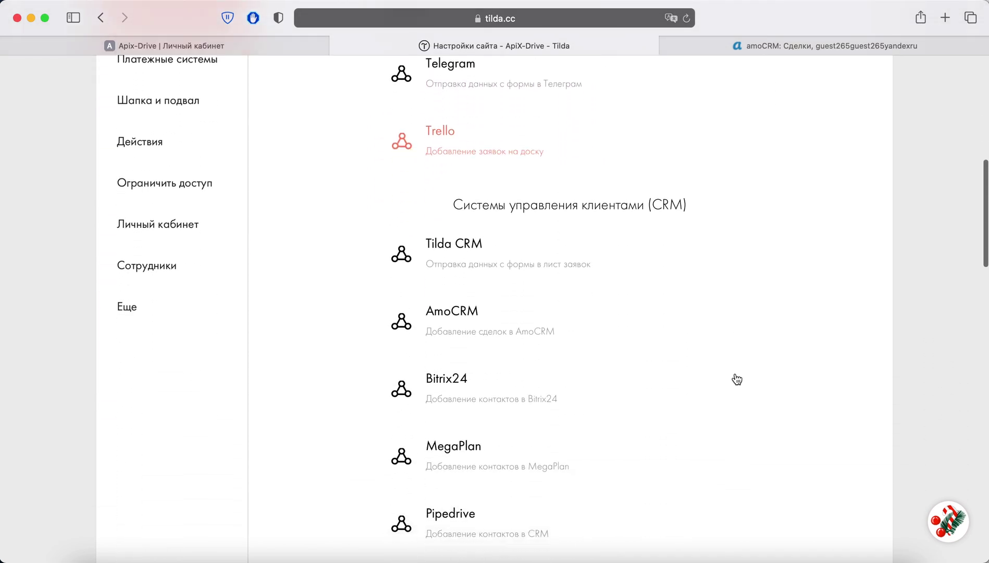
pyautogui.scroll(-15, 736, 379)
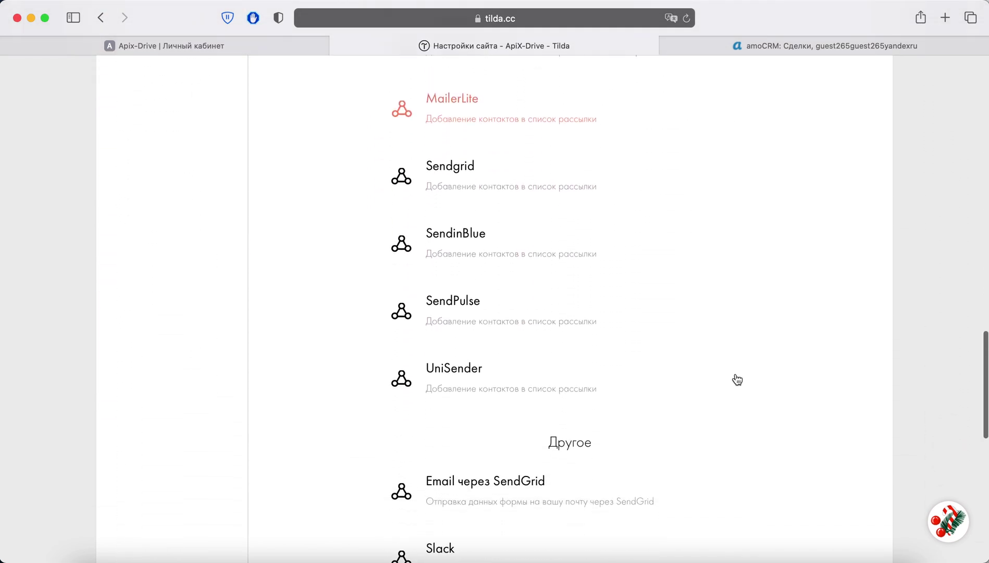
pyautogui.click(456, 252)
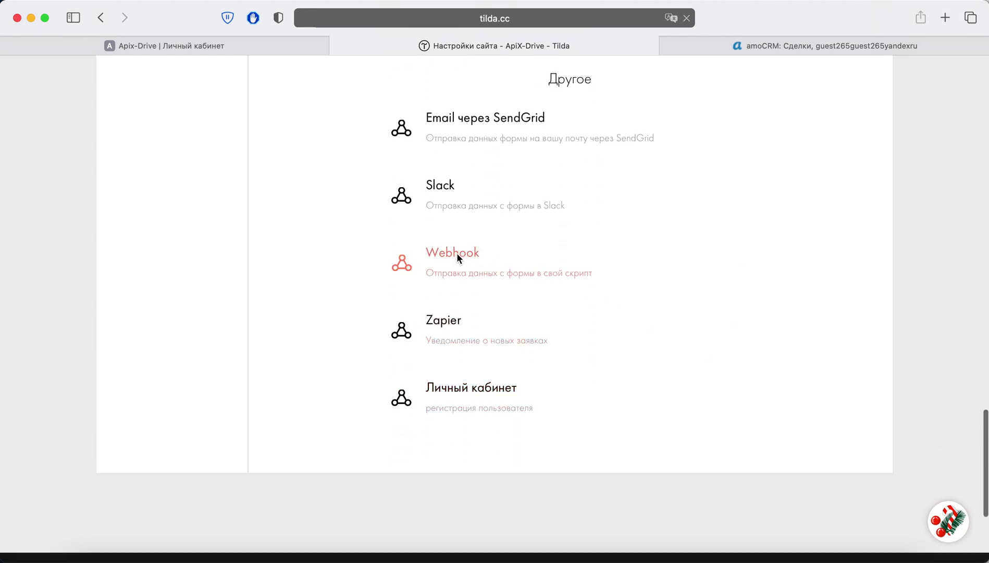
pyautogui.click(371, 258)
pyautogui.rightClick(371, 257)
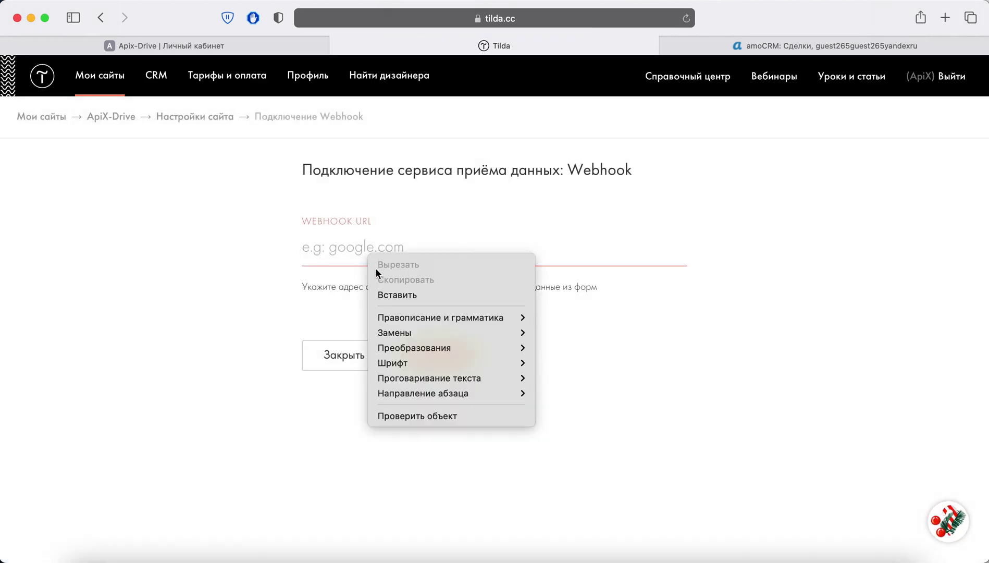
pyautogui.click(388, 291)
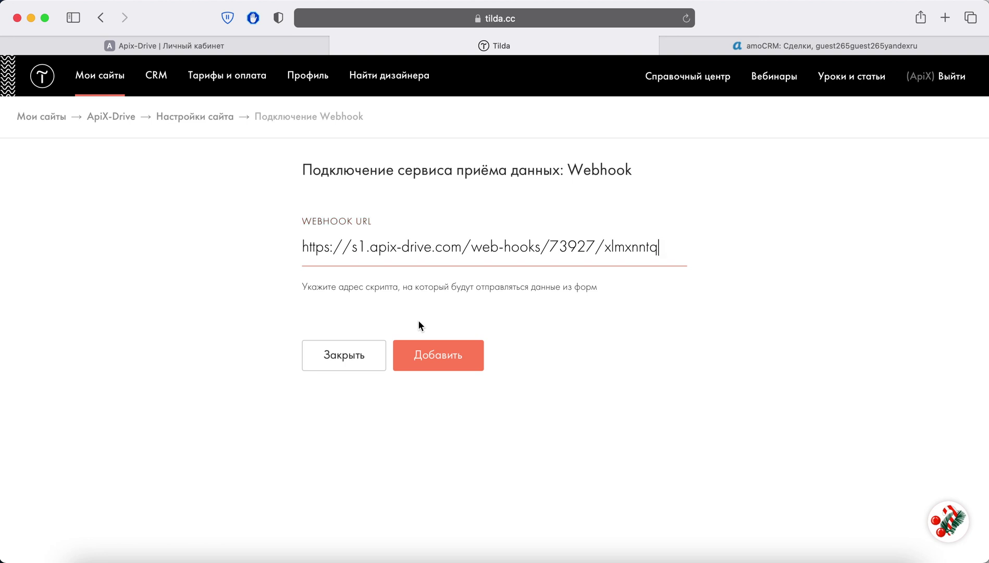
pyautogui.click(429, 358)
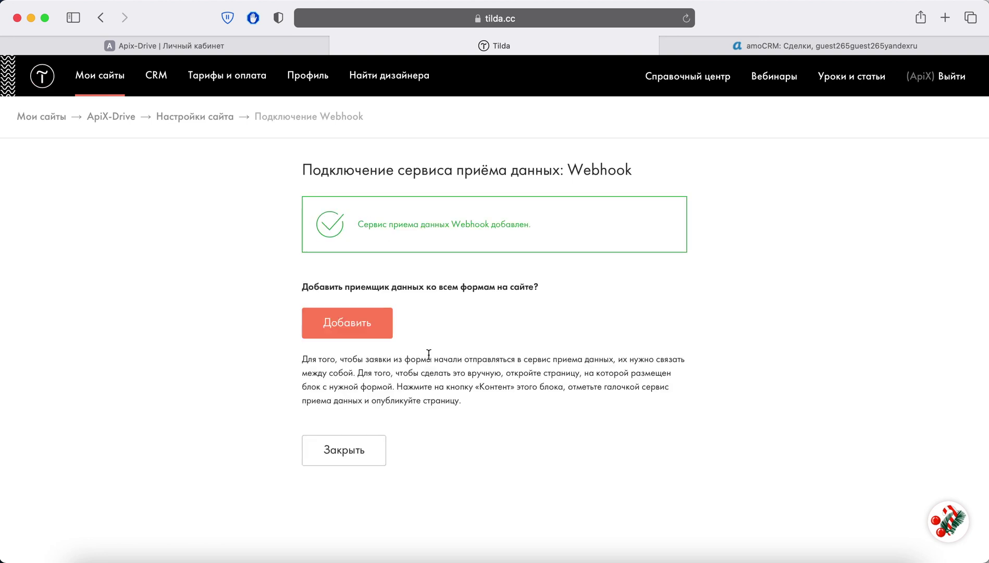
pyautogui.click(370, 333)
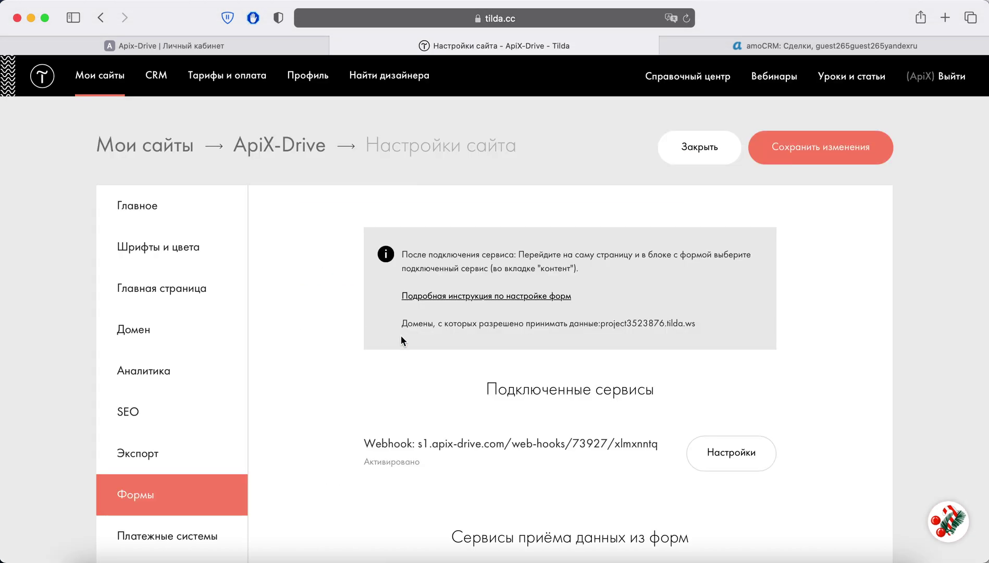
# Step: Enable Cookies, UTM and order items as array for the webhook, save, and connect it to all forms
pyautogui.click(696, 446)
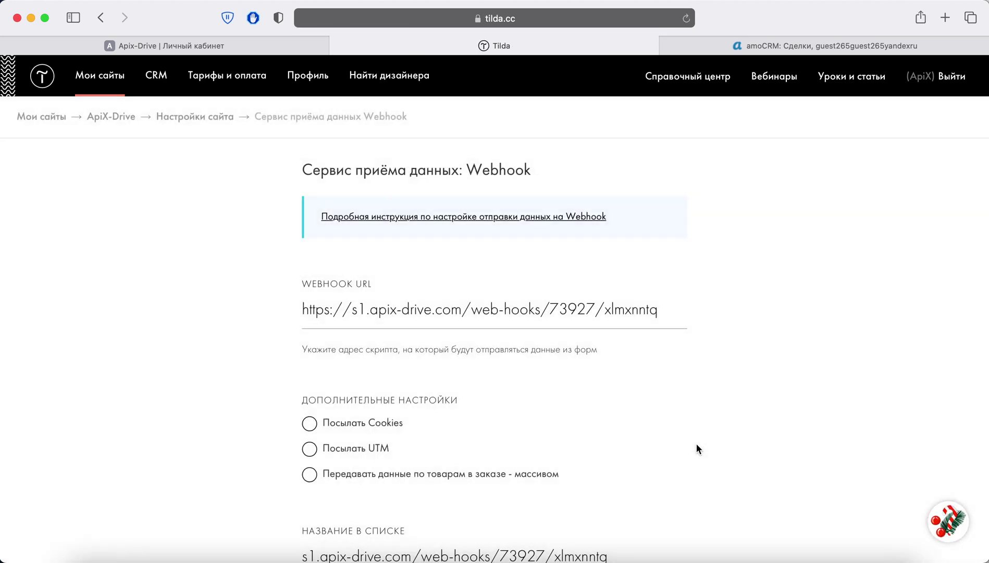
pyautogui.scroll(-2, 696, 443)
pyautogui.click(309, 362)
pyautogui.click(309, 387)
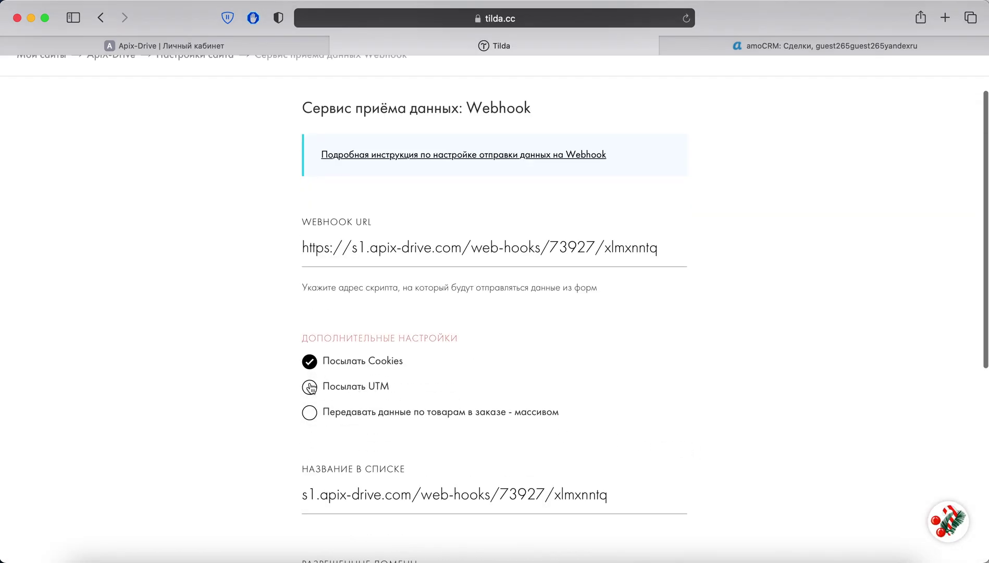
pyautogui.click(309, 412)
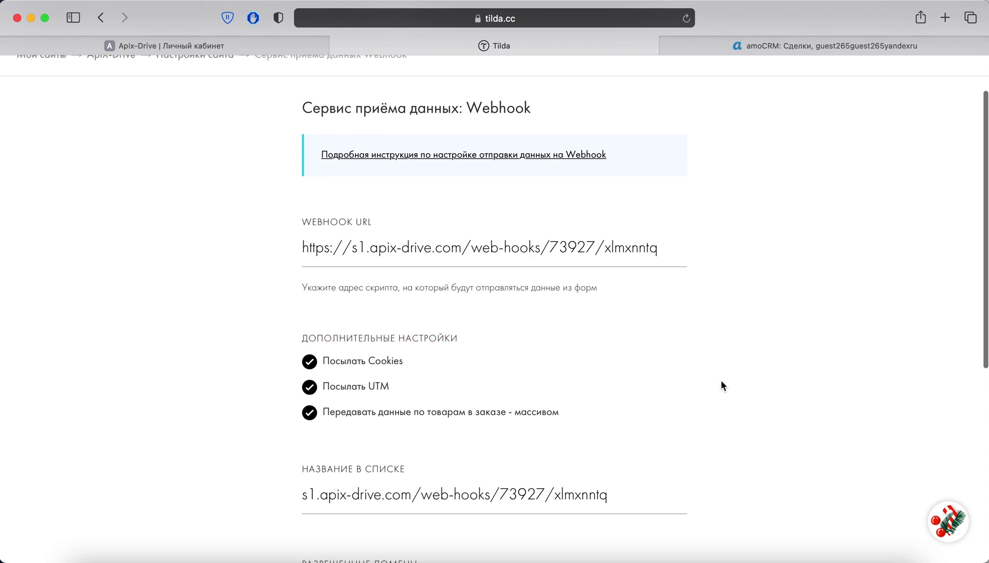
pyautogui.scroll(-5, 721, 386)
pyautogui.click(483, 427)
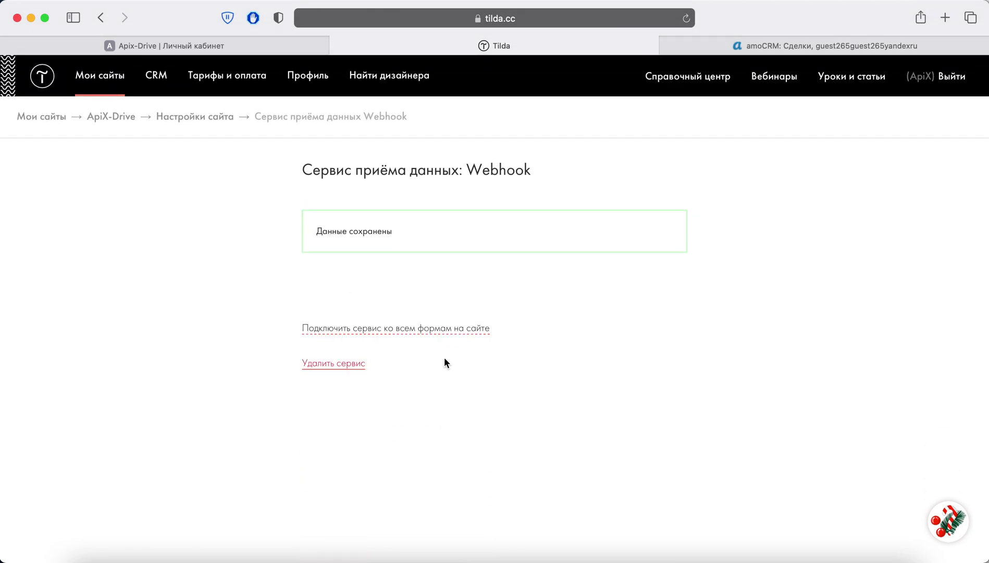
pyautogui.click(434, 332)
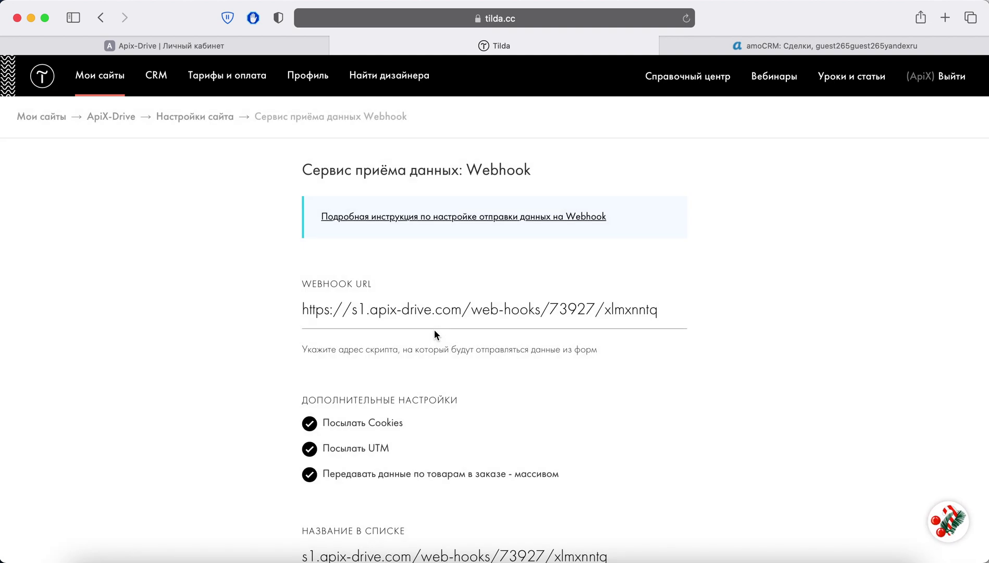
# Step: Publish all site pages and add three Подушка «Trema» pillows to the cart
pyautogui.click(107, 117)
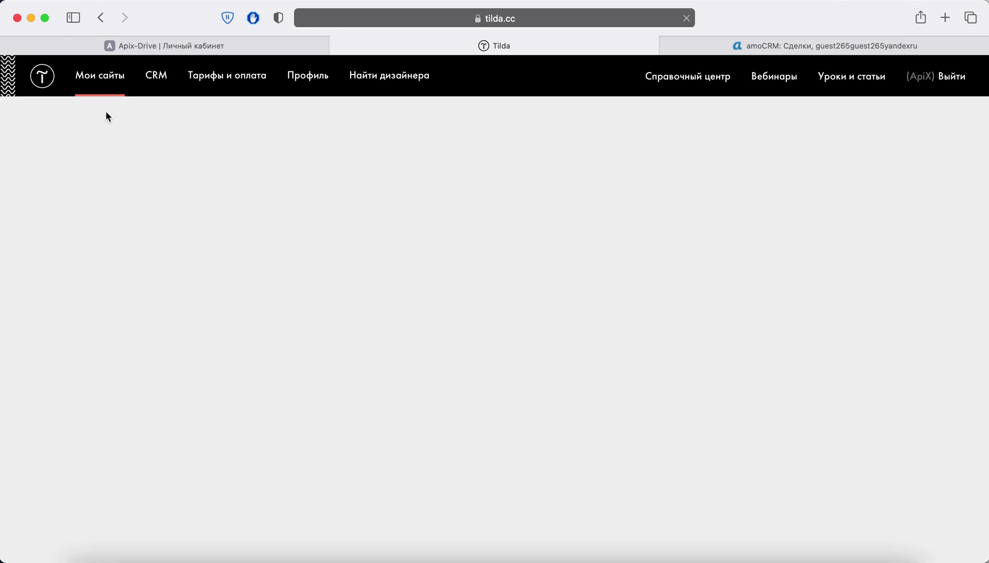
pyautogui.click(334, 148)
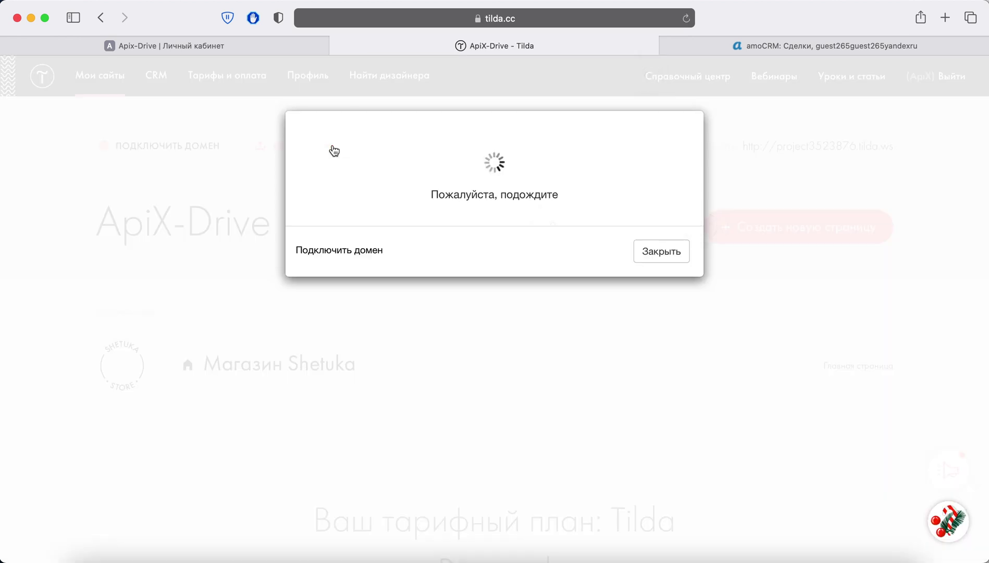
pyautogui.click(483, 259)
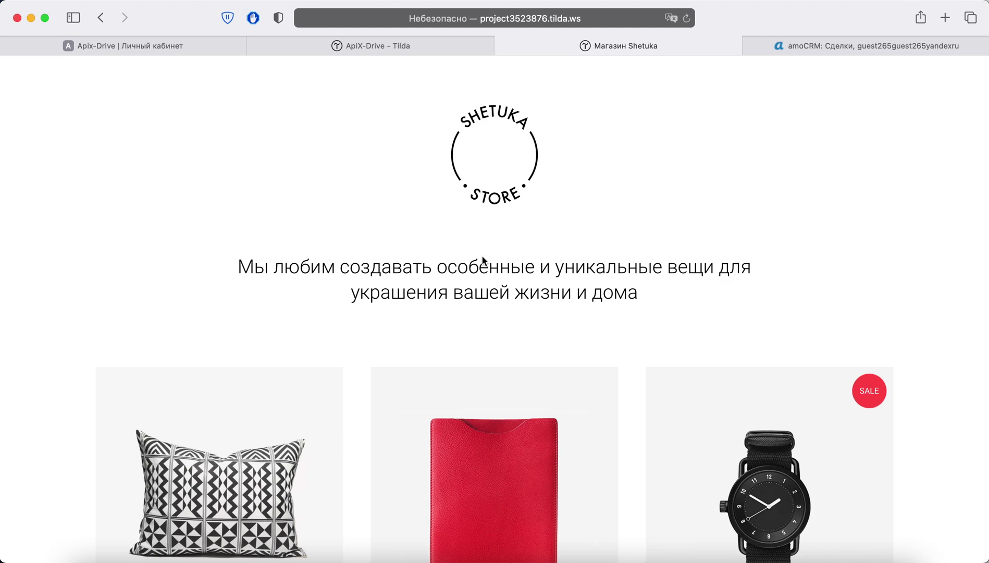
pyautogui.scroll(-3, 483, 260)
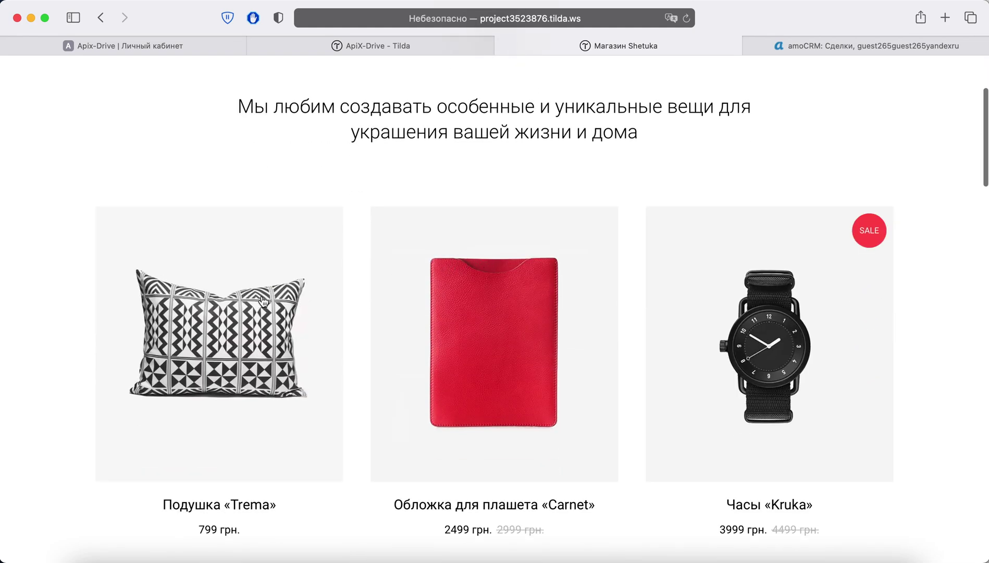
pyautogui.click(258, 298)
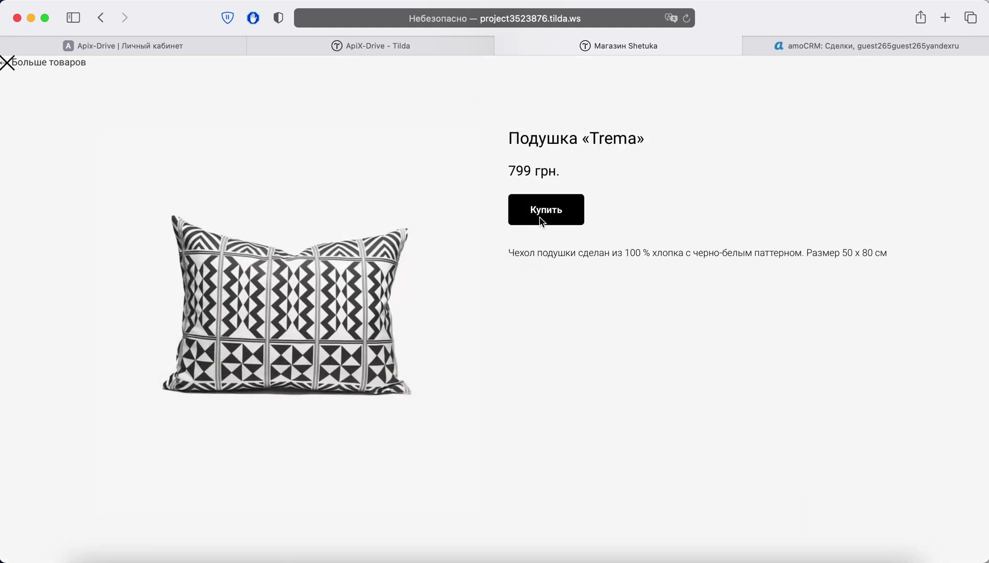
pyautogui.click(539, 217)
pyautogui.click(549, 203)
pyautogui.click(549, 203)
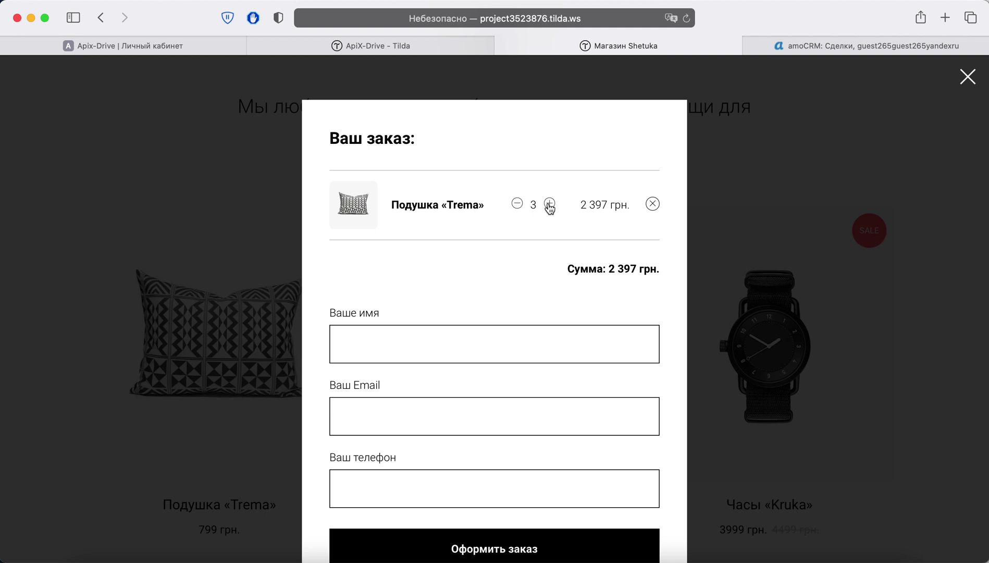
# Step: Fill in the customer name, e-mail and phone, and submit the test order
pyautogui.click(413, 339)
pyautogui.write('ApiX')
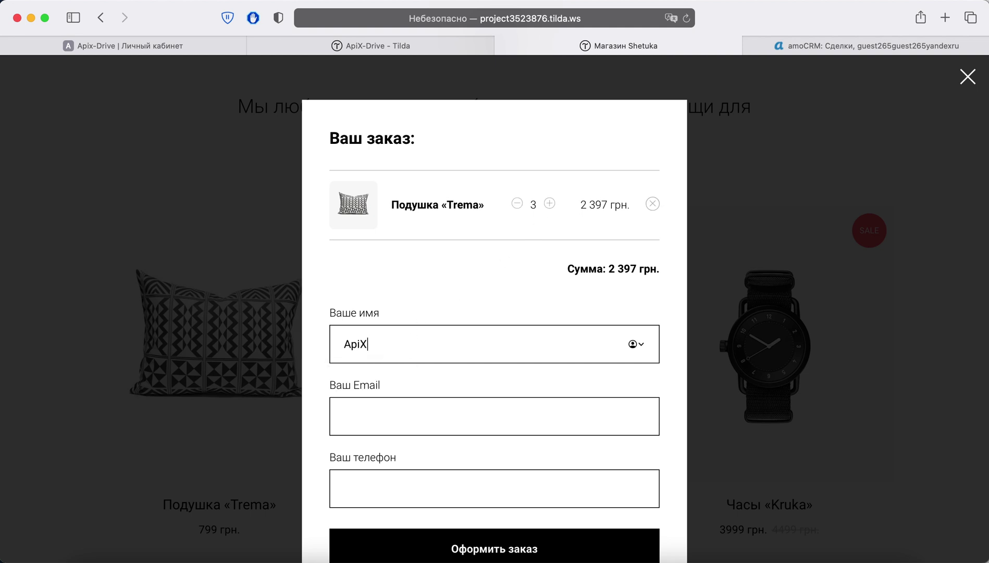
pyautogui.write('-Drive')
pyautogui.click(344, 416)
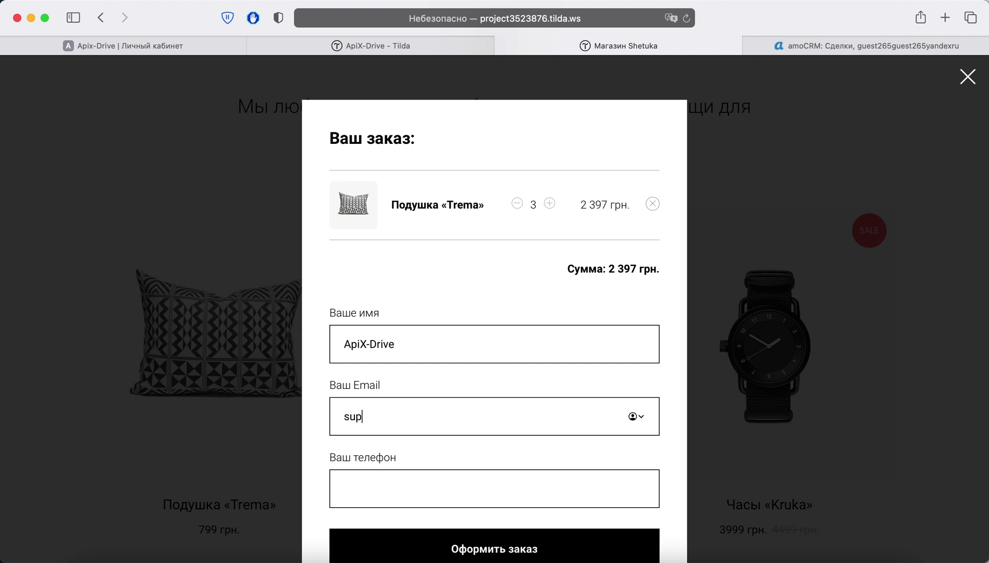
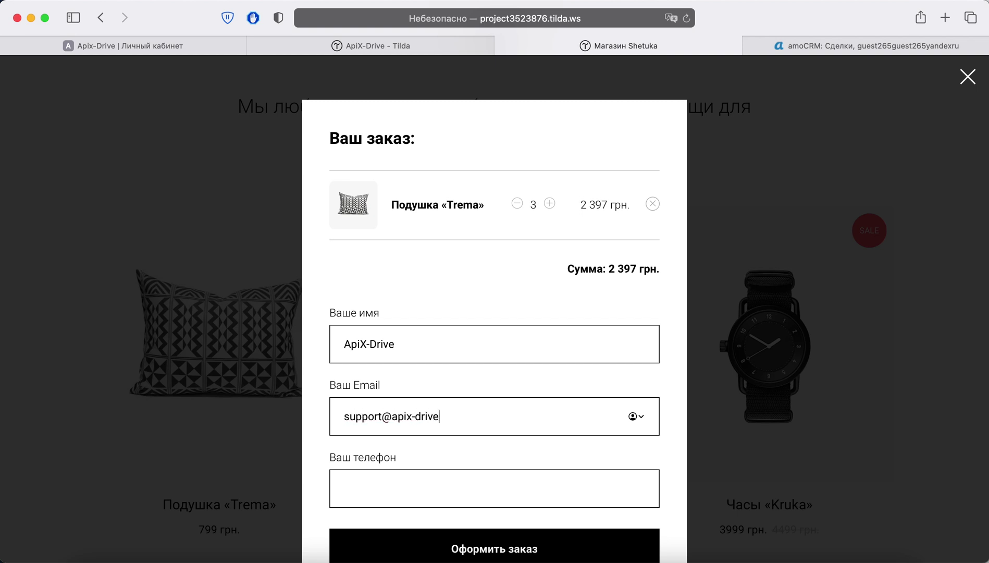
pyautogui.click(344, 488)
pyautogui.write('+3806')
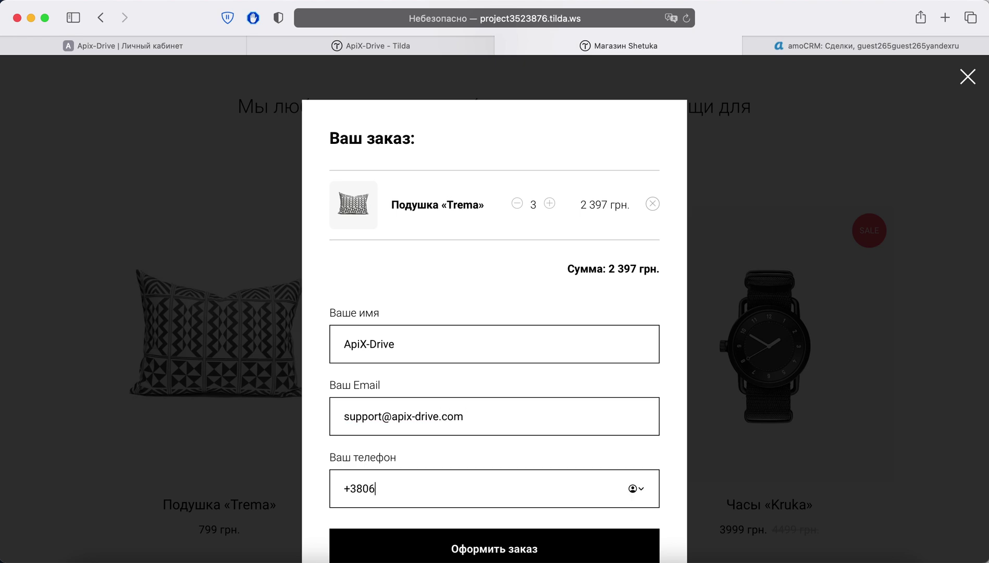
pyautogui.write('70000000')
pyautogui.scroll(-3, 423, 341)
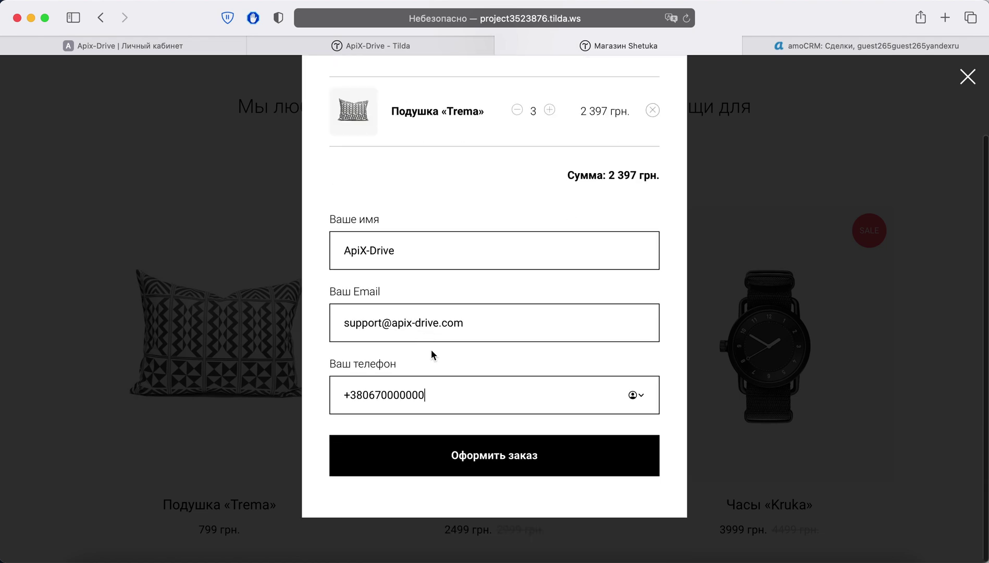
pyautogui.click(495, 456)
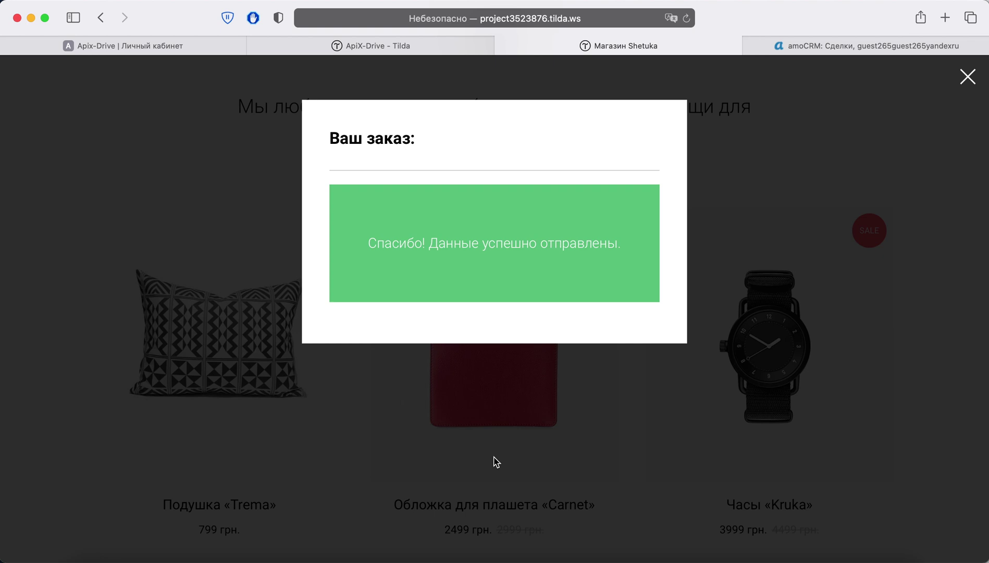
pyautogui.click(156, 45)
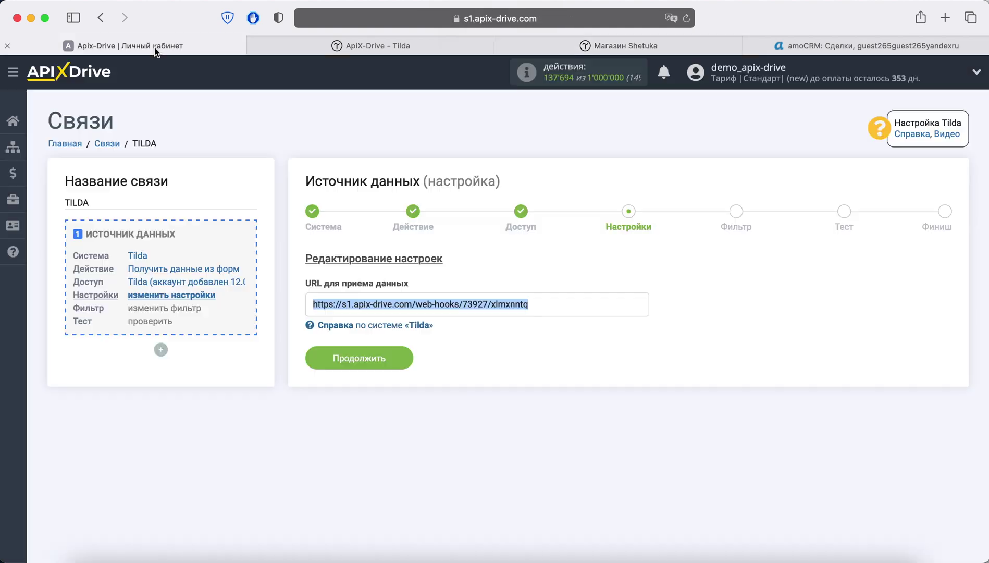
# Step: Continue through the Tilda source's Настройки and Фильтр steps to the Тест step
pyautogui.click(380, 355)
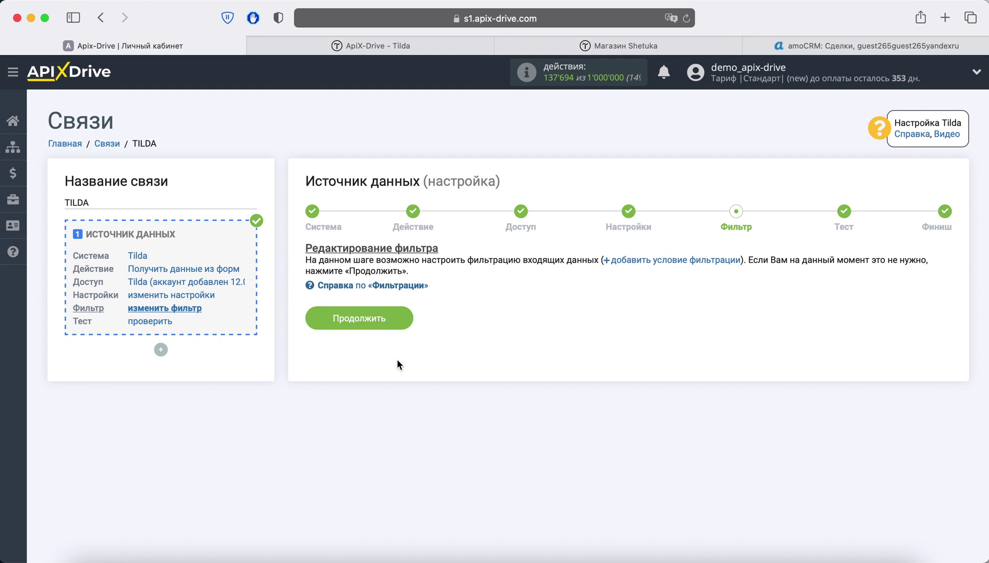
pyautogui.click(396, 321)
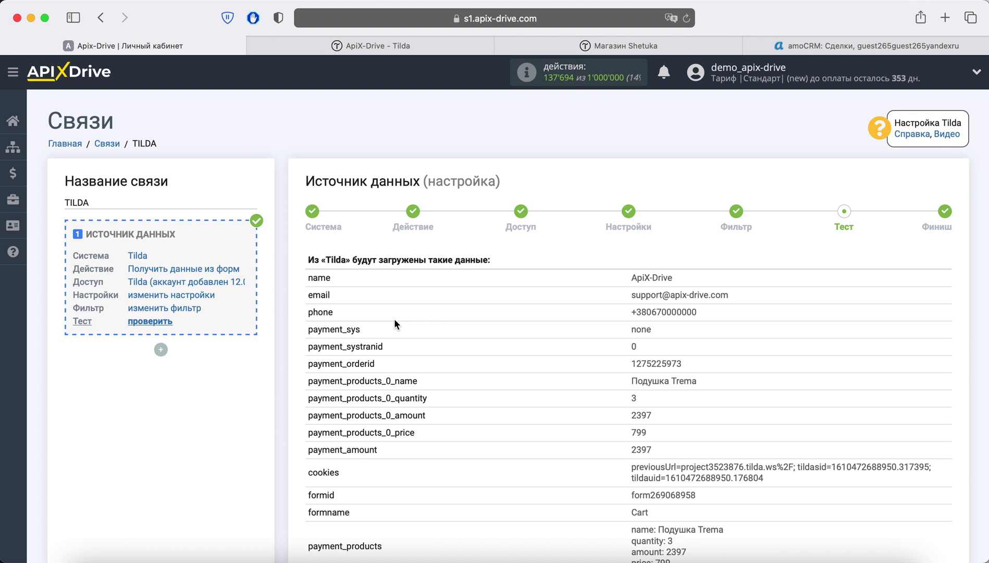
# Step: Review the Cart form test data (Подушка Trema, quantity 3, price 799) and finish with Далее
pyautogui.scroll(-3, 394, 319)
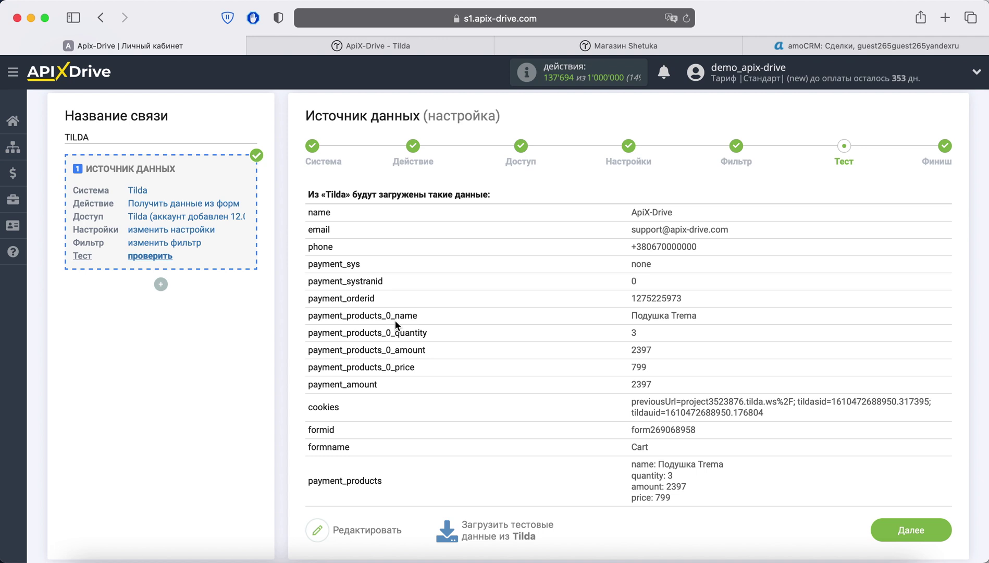
pyautogui.click(904, 527)
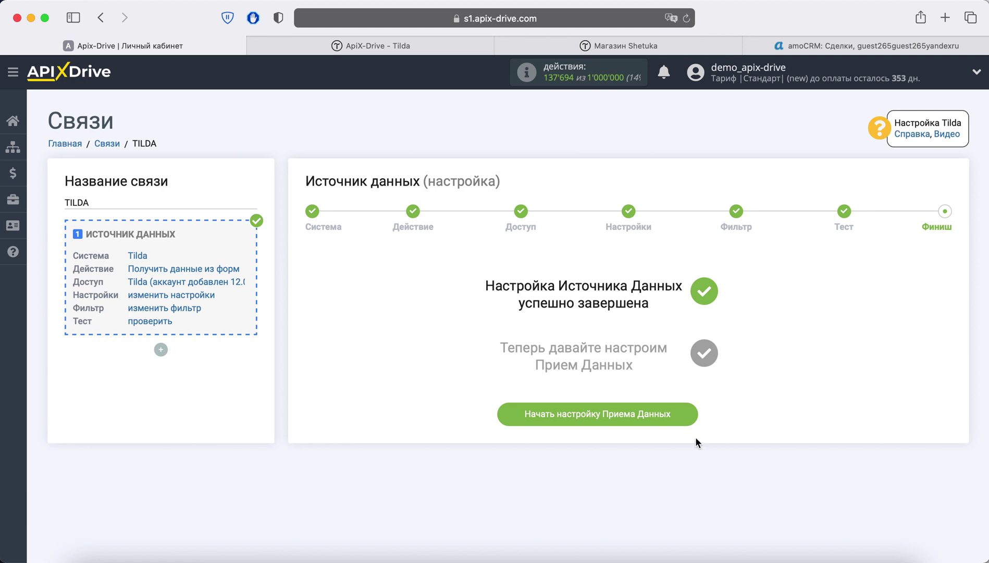
# Step: Begin the data receiver setup and choose AmoCRM as the receiving system
pyautogui.click(671, 420)
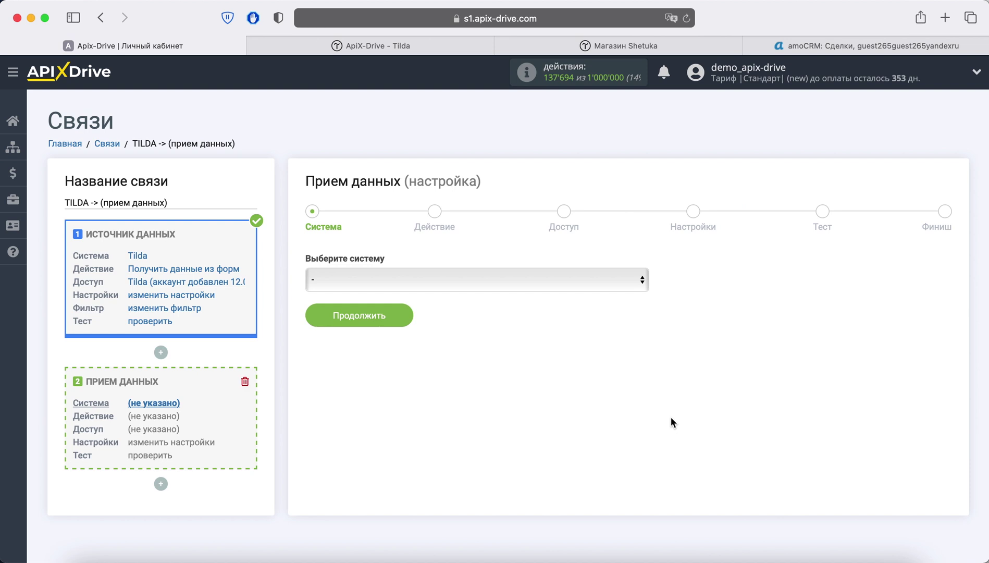
pyautogui.click(473, 280)
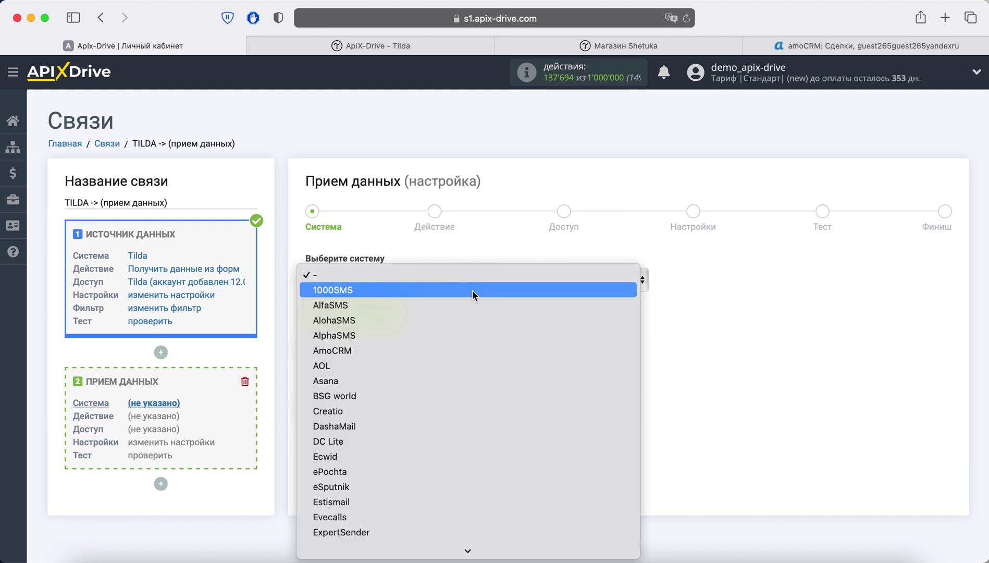
pyautogui.click(463, 348)
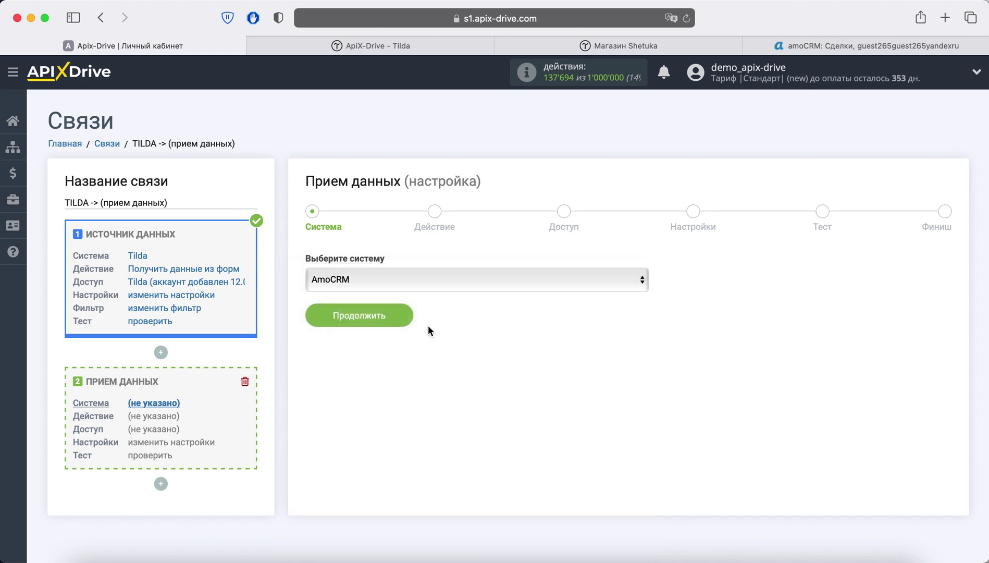
pyautogui.click(399, 311)
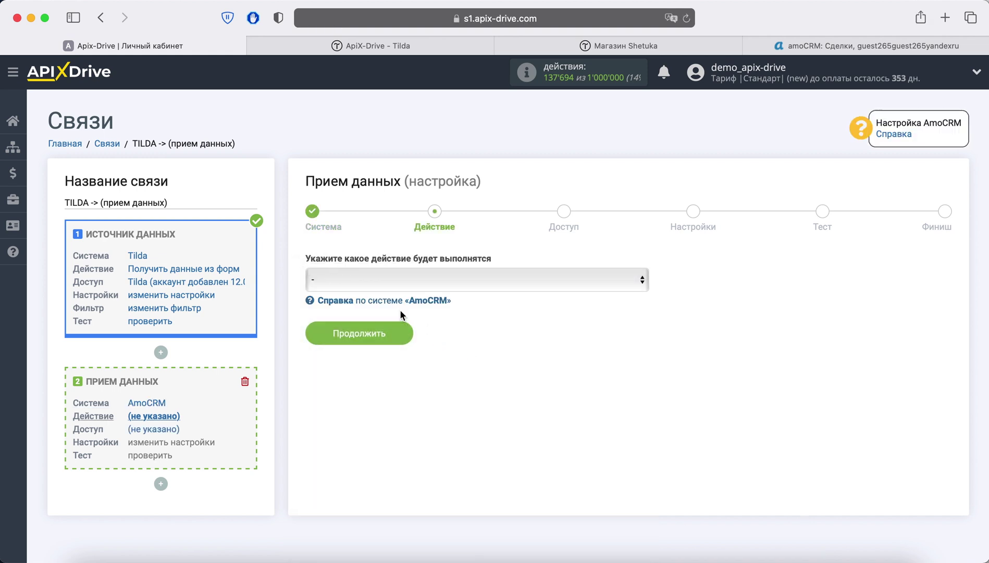
# Step: Set the AmoCRM action to Отправка сделок and proceed to the Доступ step
pyautogui.click(404, 280)
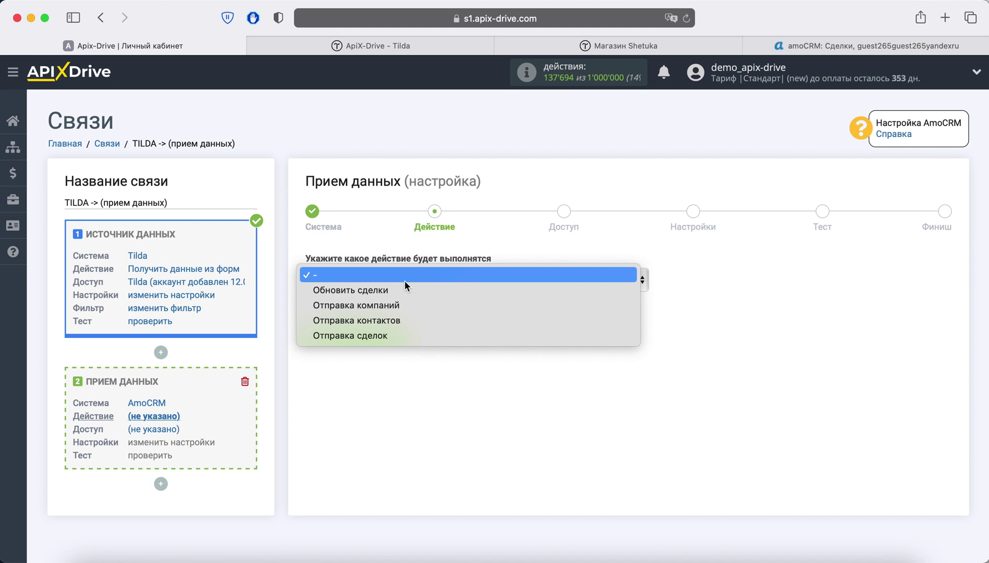
pyautogui.click(405, 335)
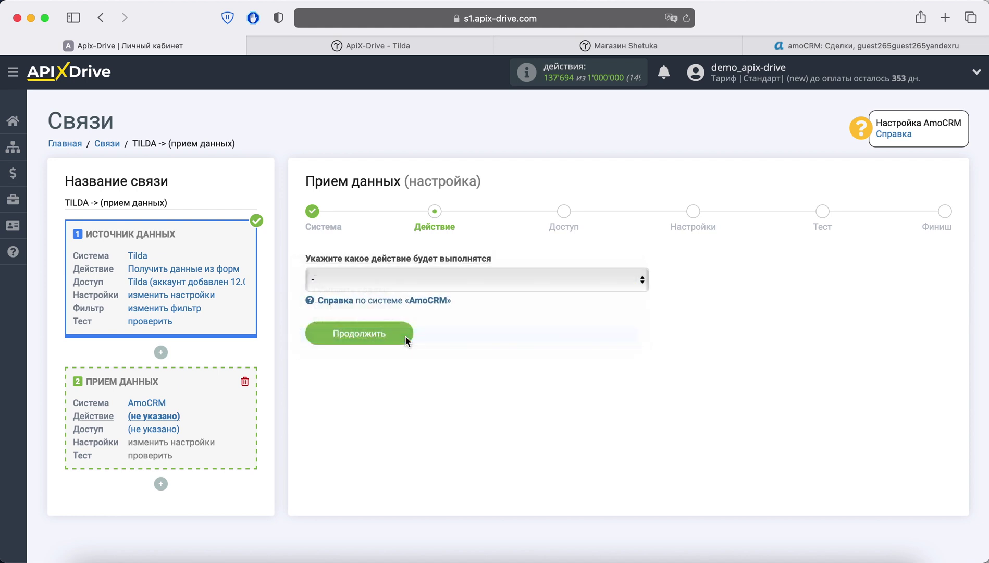
pyautogui.click(404, 337)
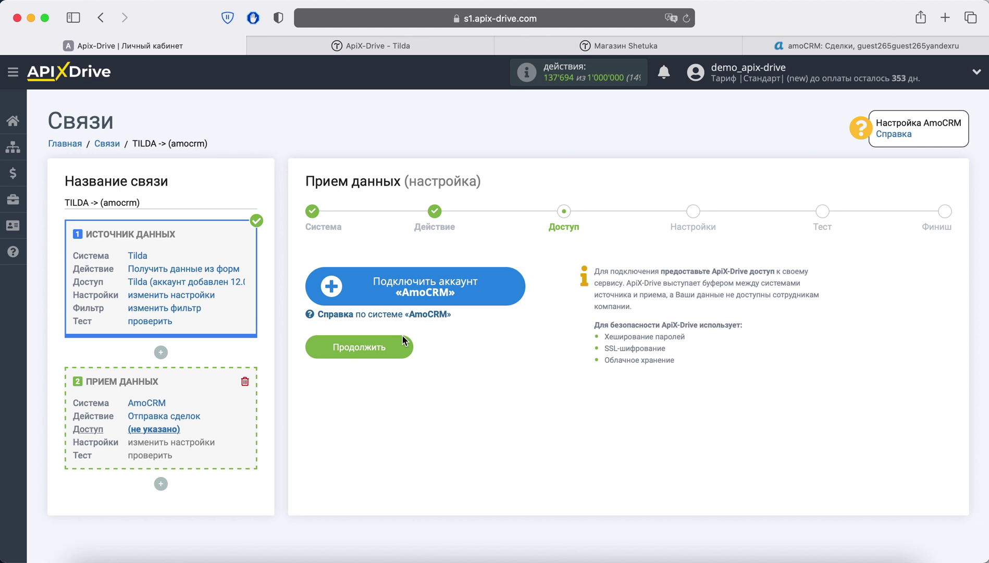
# Step: Sign in to amoCRM with the account password and grant ApiX-Drive access to the chosen account
pyautogui.click(392, 301)
pyautogui.click(217, 172)
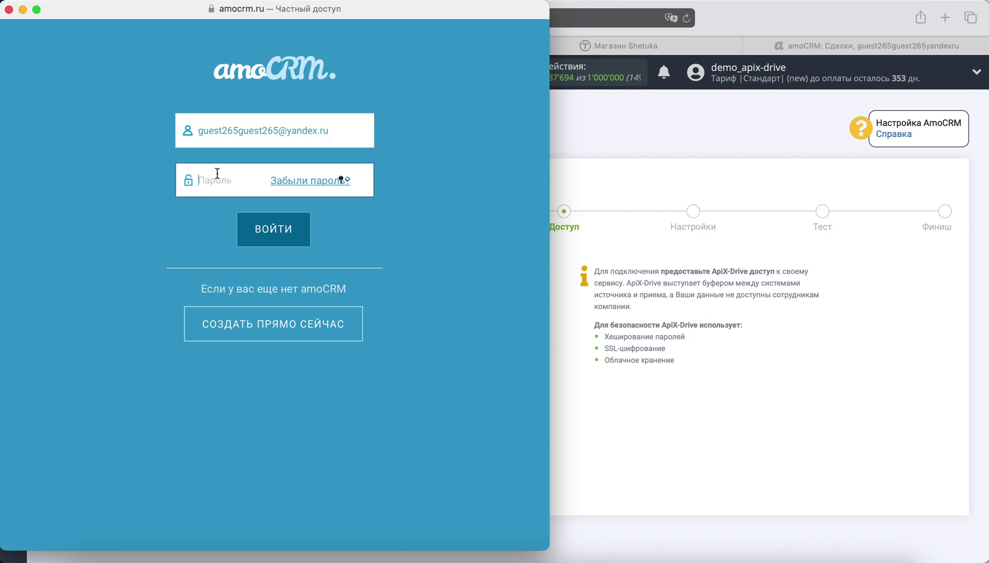
pyautogui.press('super+v')
pyautogui.click(286, 234)
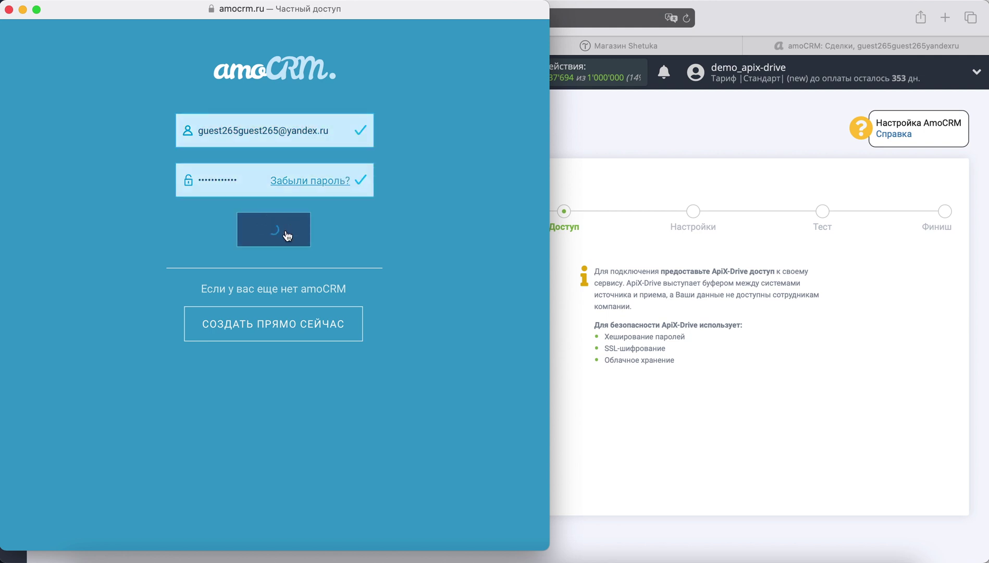
pyautogui.click(325, 287)
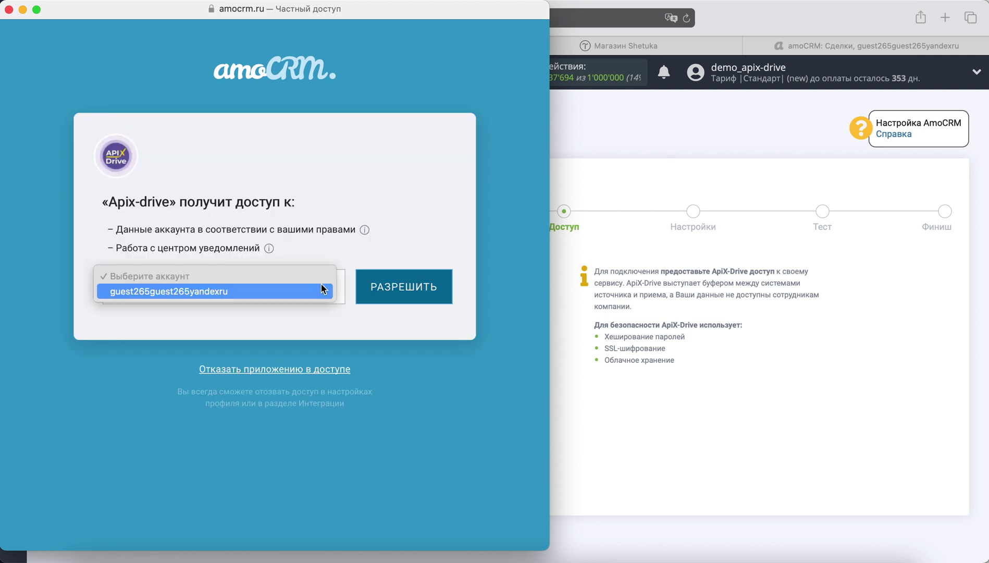
pyautogui.click(315, 291)
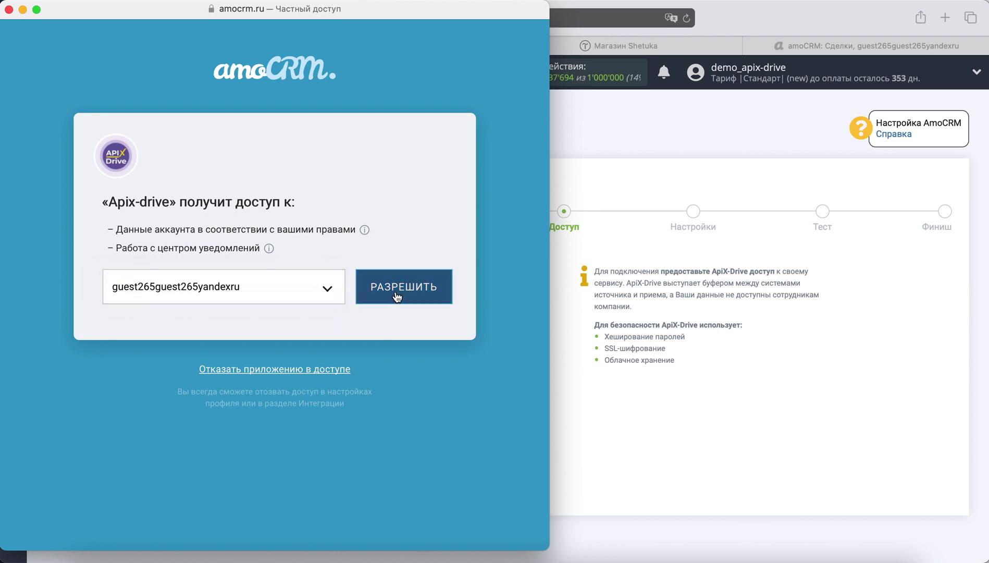
pyautogui.click(394, 291)
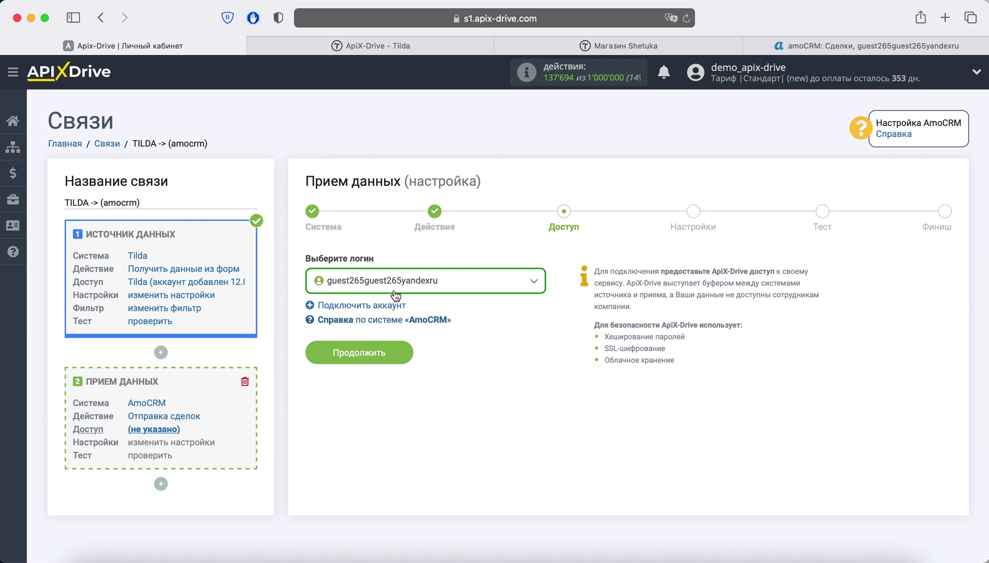
# Step: Confirm the connected login and set Воронка / статус to Первичный контакт
pyautogui.click(396, 352)
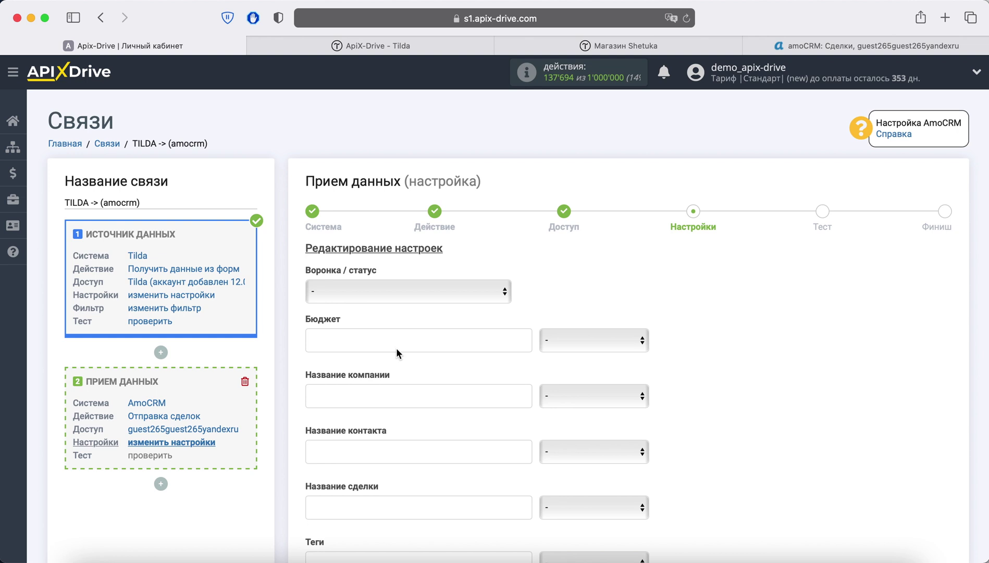
pyautogui.click(396, 292)
pyautogui.click(397, 330)
# Step: Name deals 'Заказ из Тильда' followed by the Tilda formid field
pyautogui.scroll(-5, 397, 328)
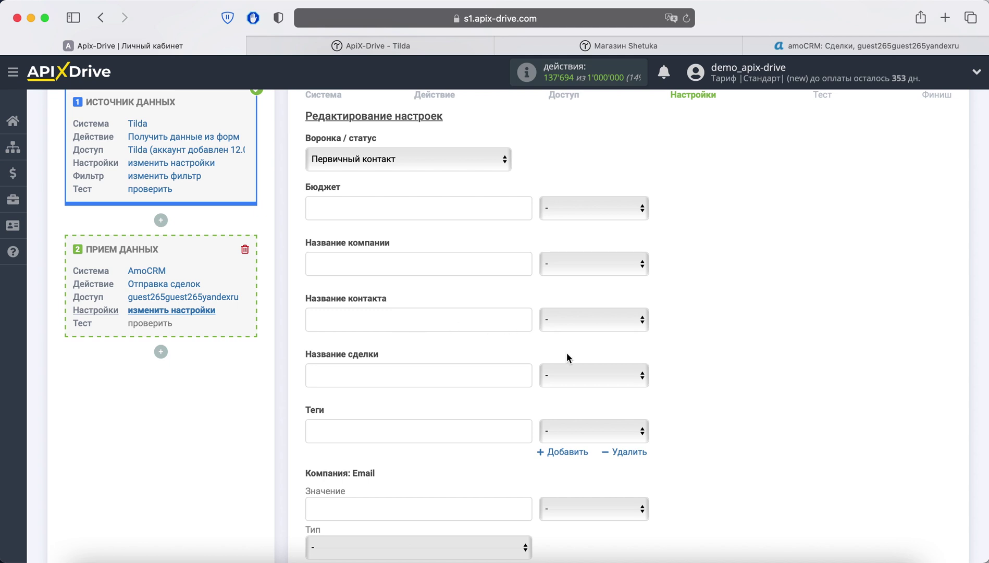
pyautogui.click(592, 376)
pyautogui.scroll(-3, 625, 413)
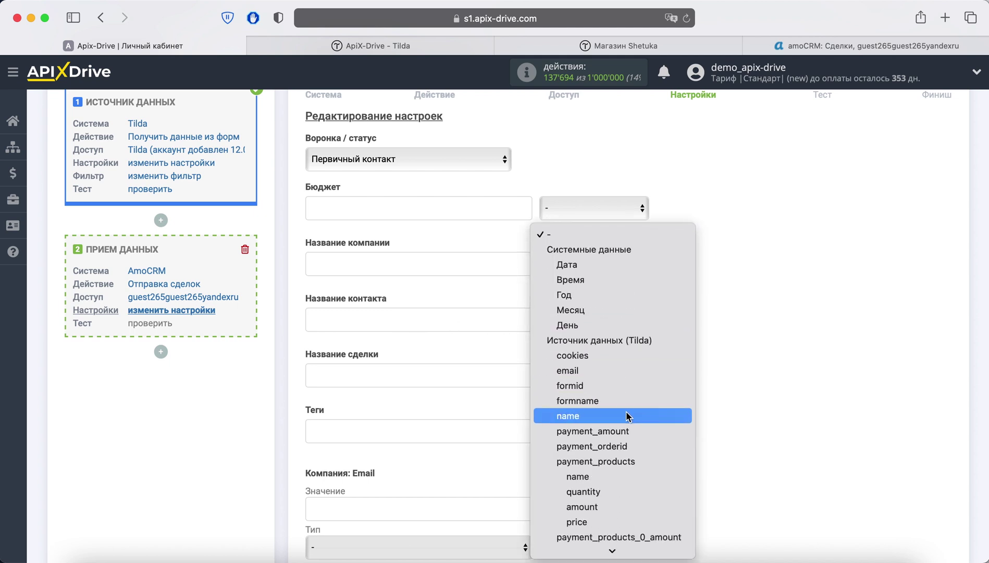
pyautogui.click(605, 385)
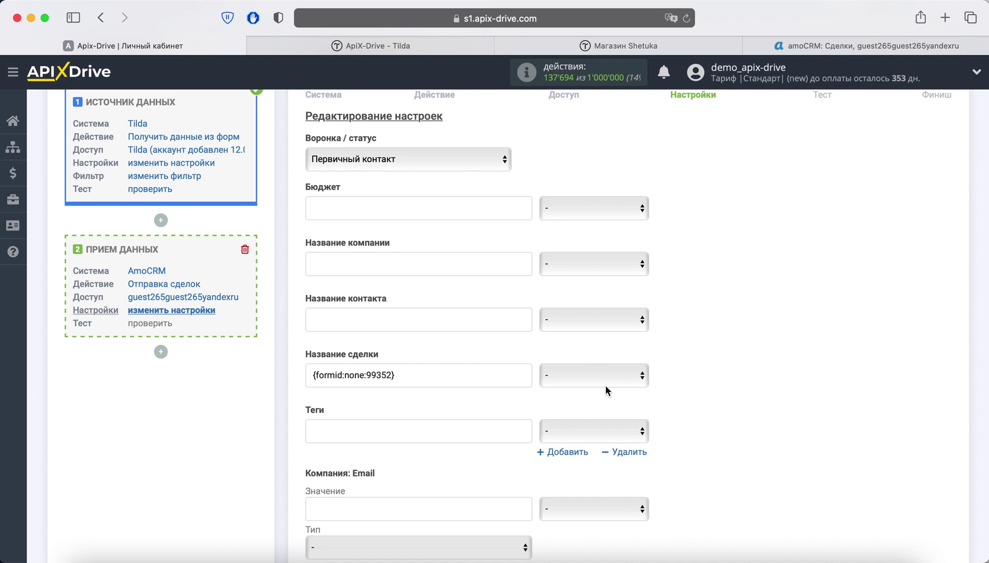
pyautogui.click(313, 374)
pyautogui.write('3аказ и')
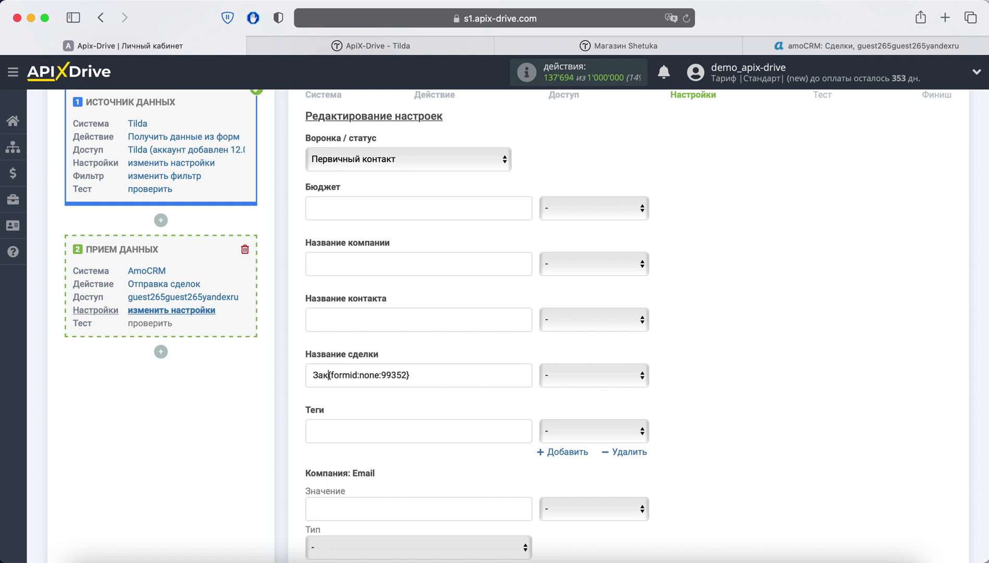
pyautogui.write('з Тильда')
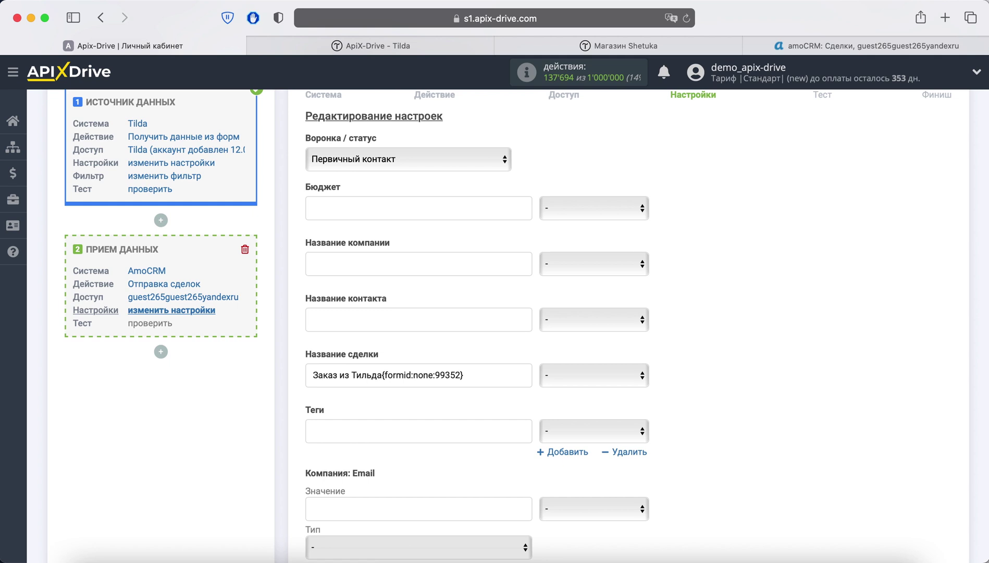
# Step: Fill the amoCRM contact name from the Tilda name field
pyautogui.click(315, 319)
pyautogui.click(625, 319)
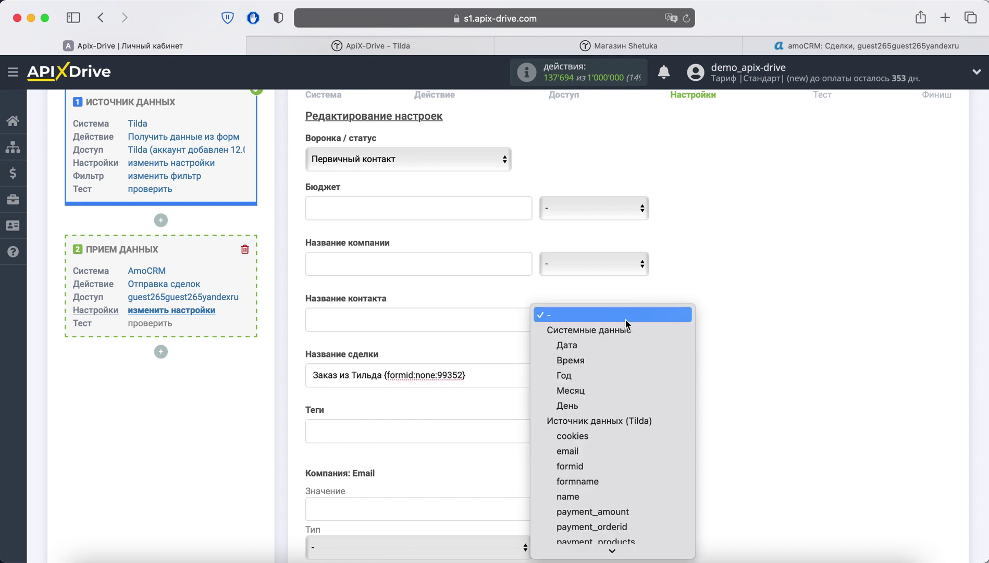
pyautogui.scroll(-2, 620, 416)
pyautogui.click(602, 468)
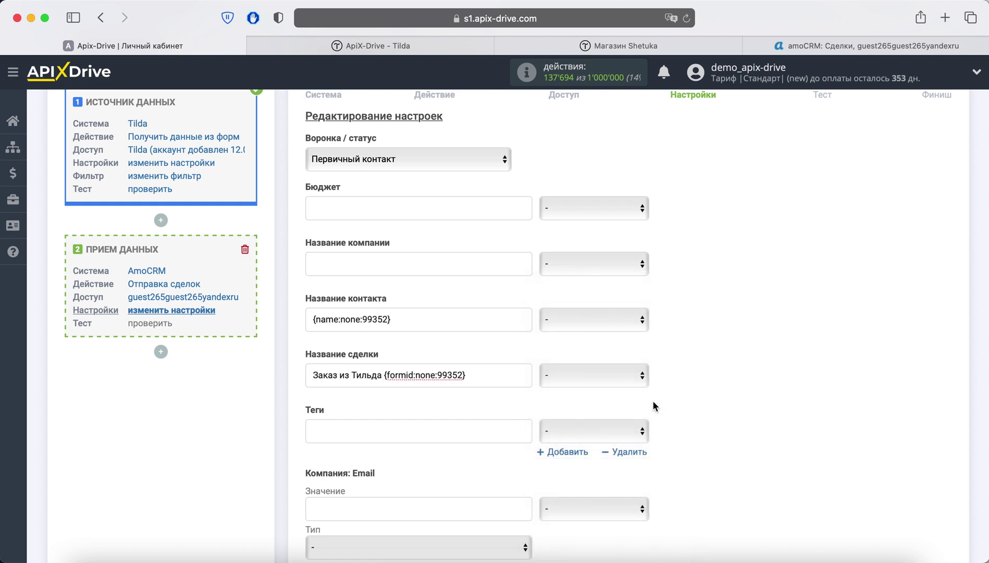
pyautogui.scroll(-5, 696, 334)
pyautogui.scroll(-6, 697, 340)
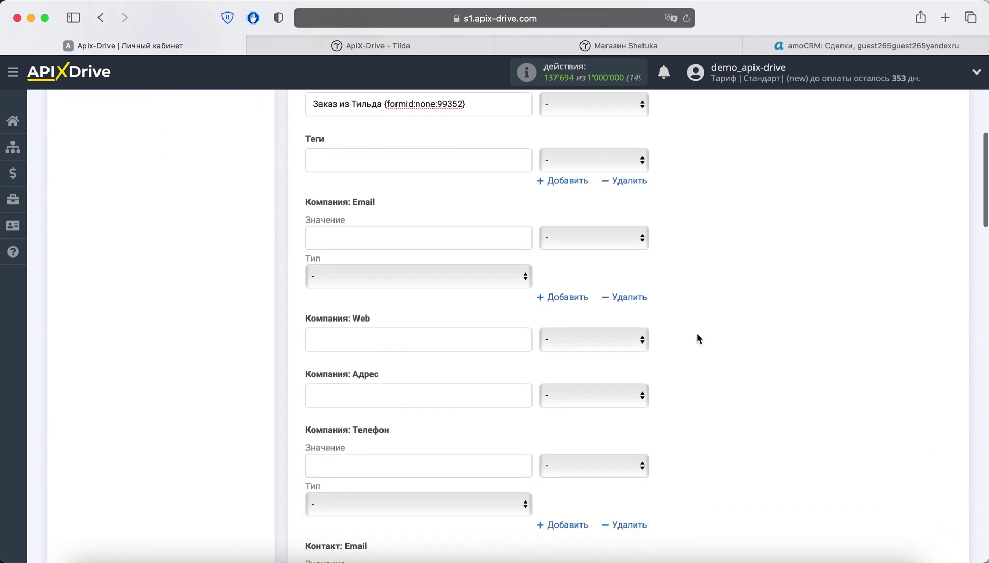
pyautogui.scroll(-1, 698, 330)
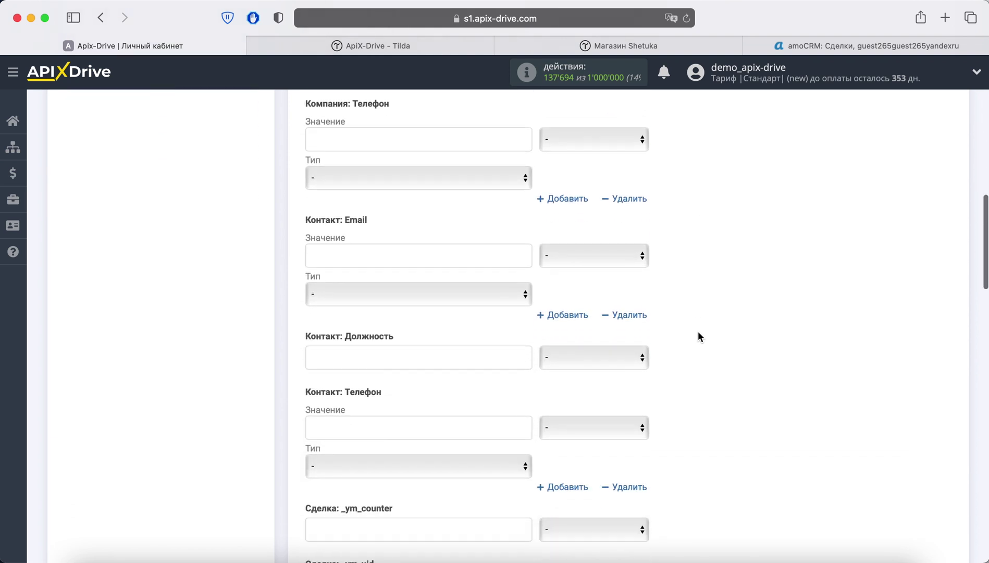
# Step: Map the Tilda email and phone fields to Контакт: Email and Контакт: Телефон
pyautogui.click(638, 255)
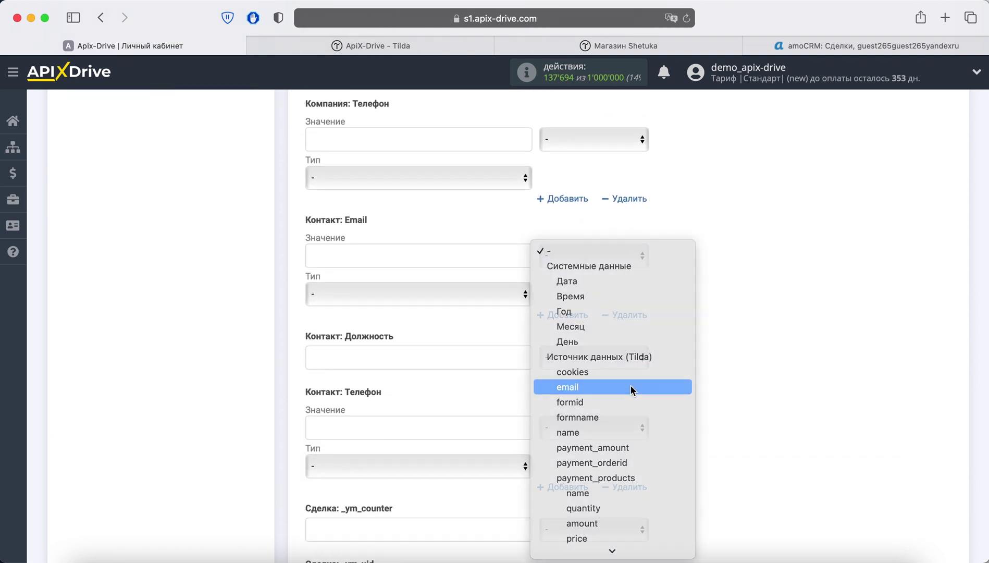
pyautogui.click(631, 386)
pyautogui.scroll(-3, 738, 336)
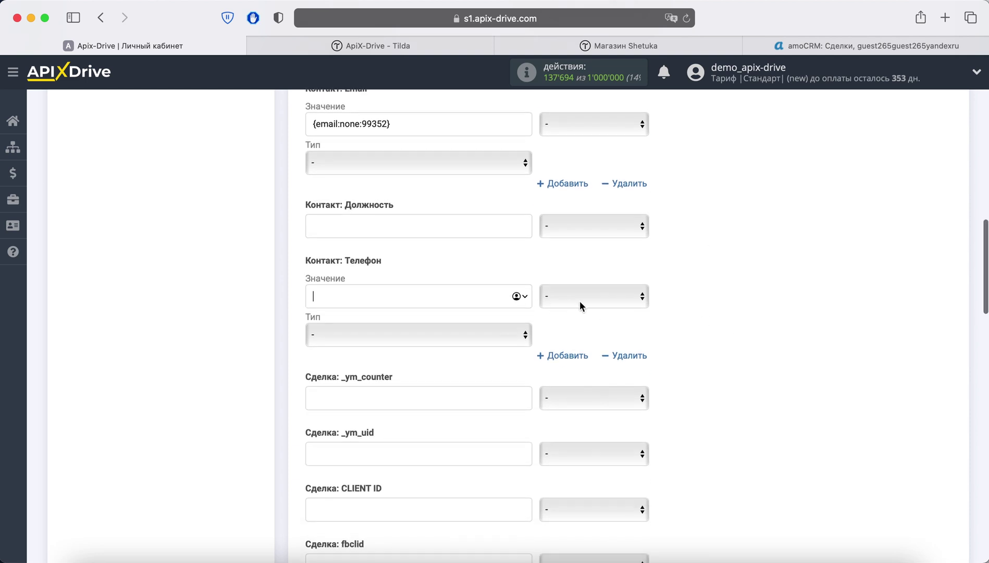
pyautogui.click(579, 301)
pyautogui.scroll(-3, 680, 385)
pyautogui.scroll(-2, 681, 385)
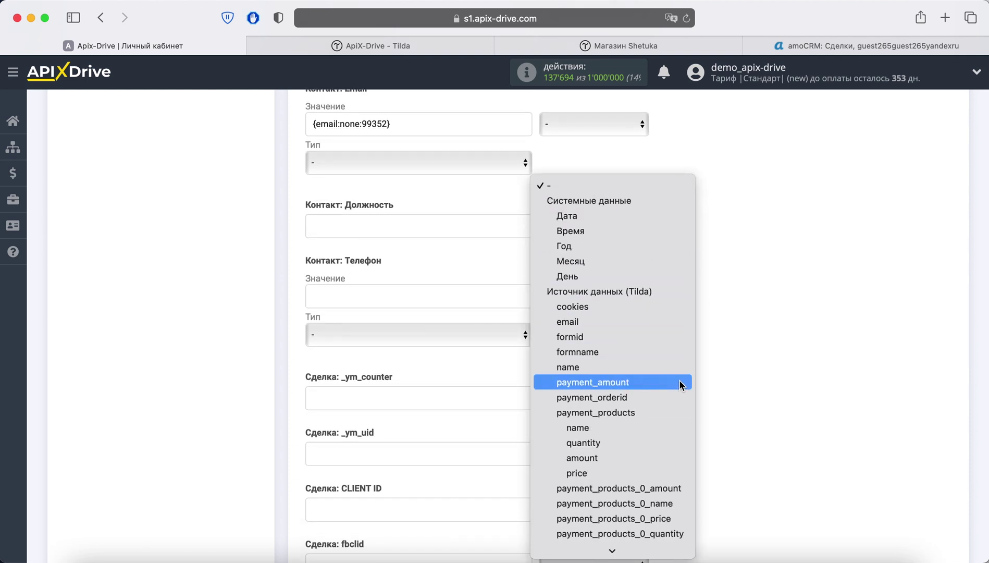
pyautogui.click(594, 548)
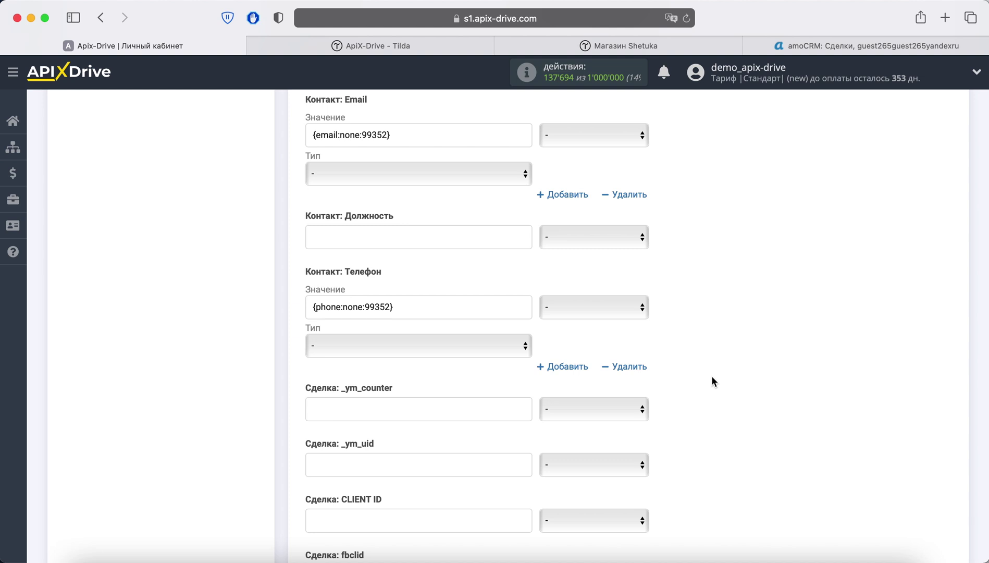
pyautogui.scroll(-20, 712, 376)
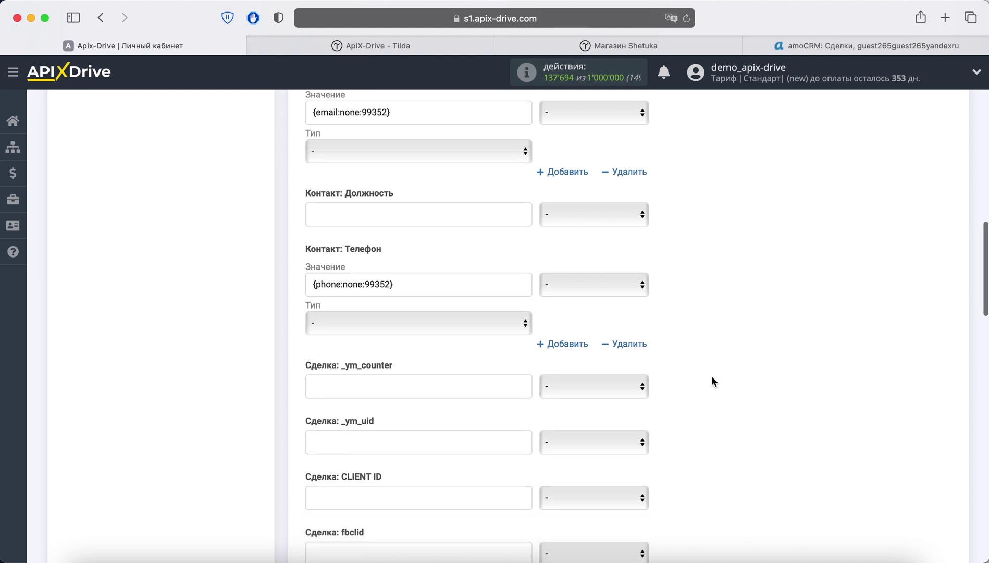
pyautogui.scroll(-3, 712, 376)
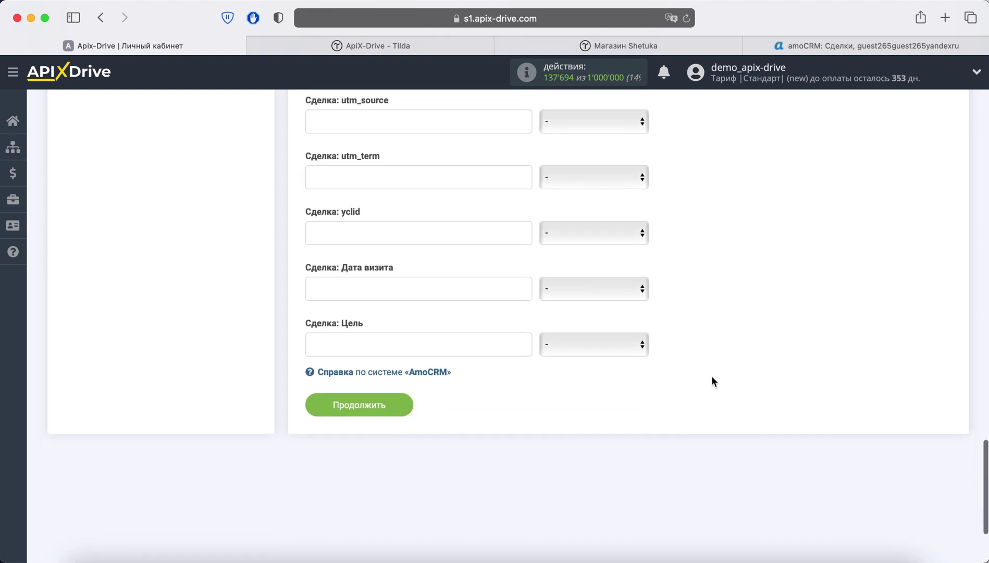
# Step: Send test data to AmoCRM and check the Заказ из Тильда form269068958 deal on the board
pyautogui.click(375, 397)
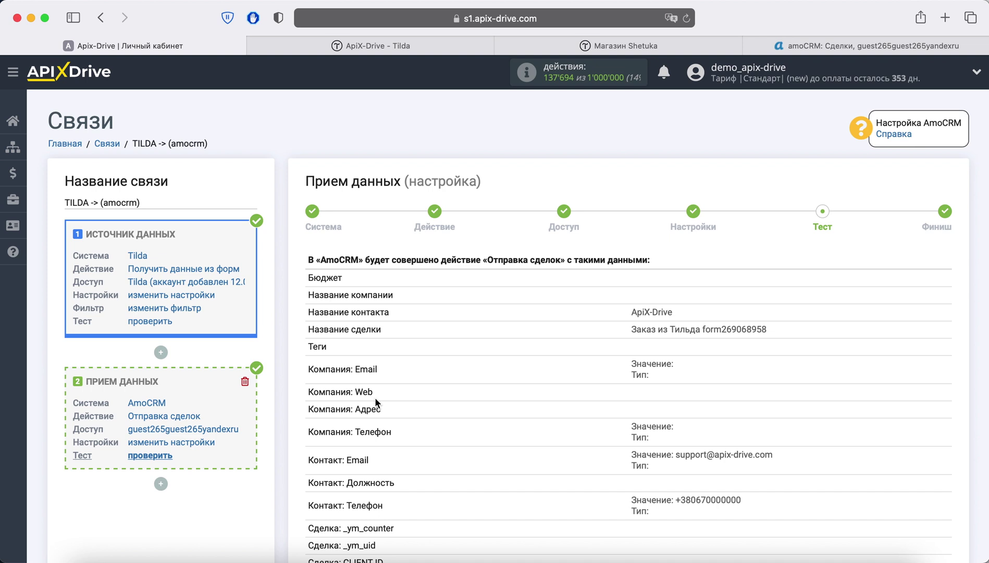
pyautogui.scroll(-10, 375, 397)
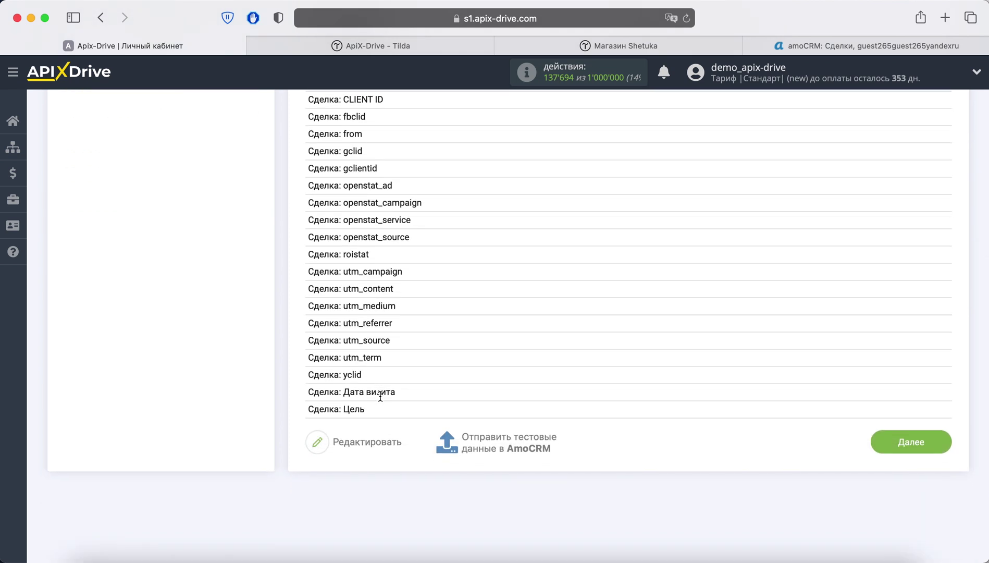
pyautogui.click(480, 442)
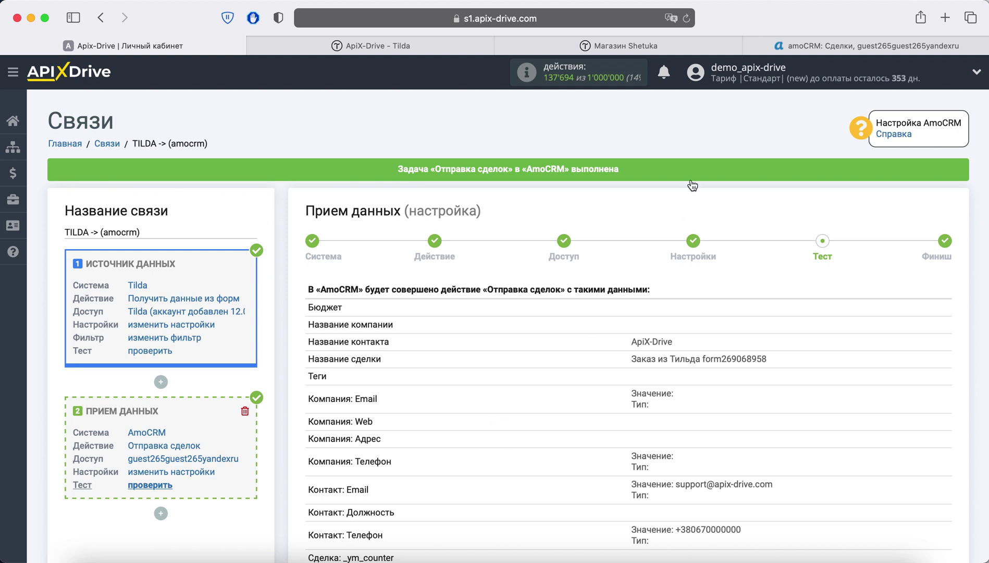
pyautogui.click(804, 52)
# Step: Refresh the amoCRM deals board and verify the 'Заказ из Тильда form269068958' deal's phone and email, then return to ApiX-Drive
pyautogui.click(686, 19)
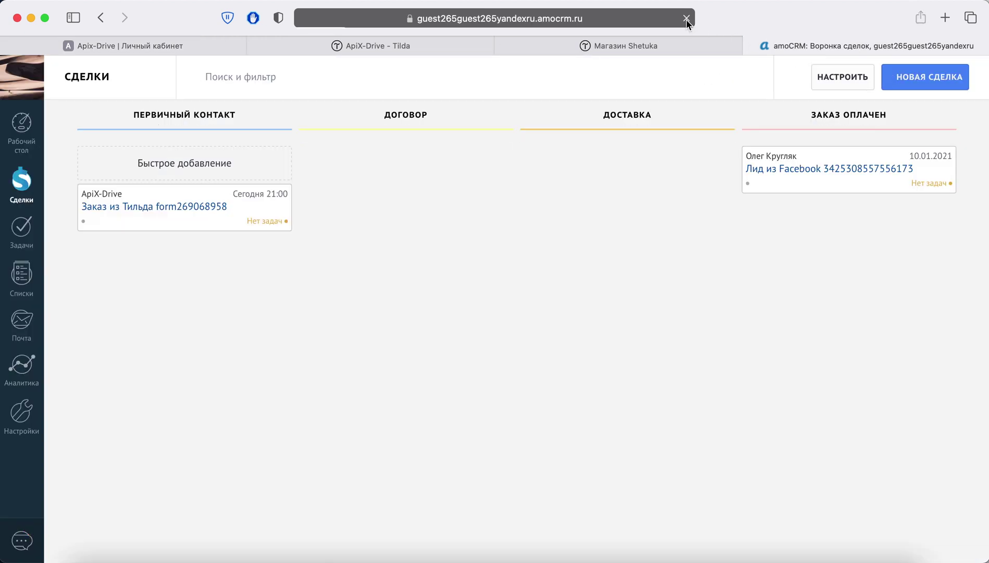
pyautogui.click(179, 208)
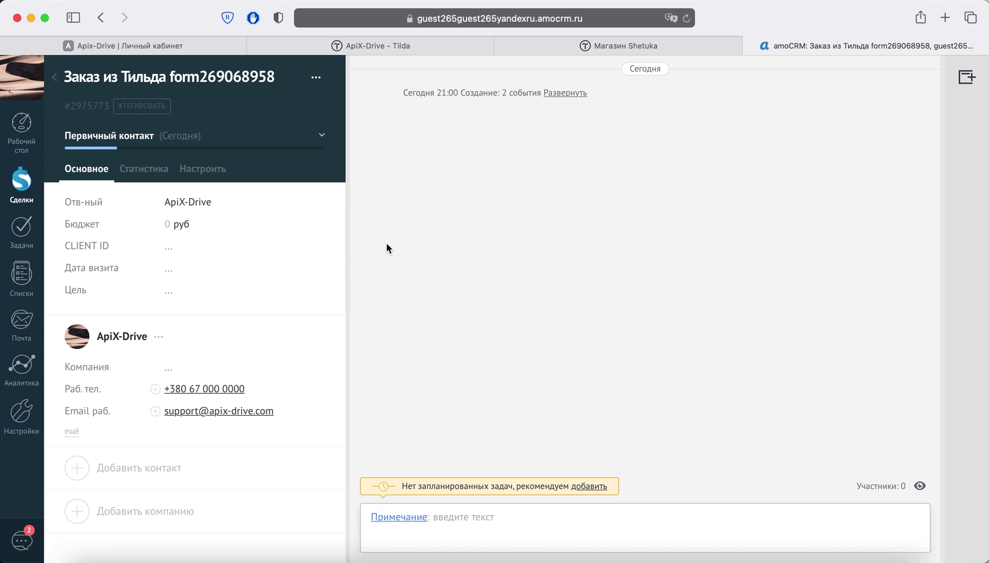
pyautogui.click(167, 52)
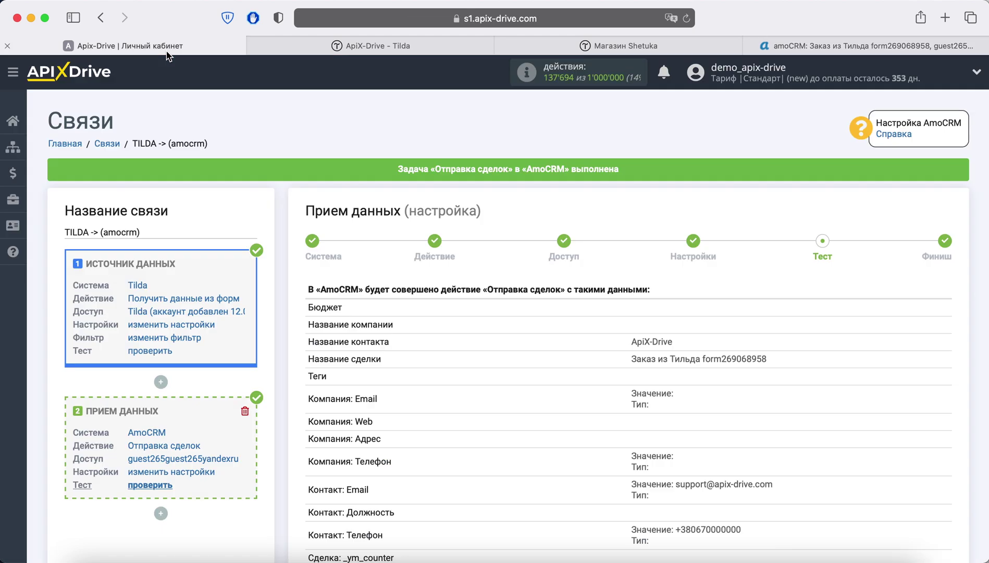
# Step: Finish the TILDA -> (amocrm) setup with Далее and enable automatic updating
pyautogui.scroll(-10, 579, 271)
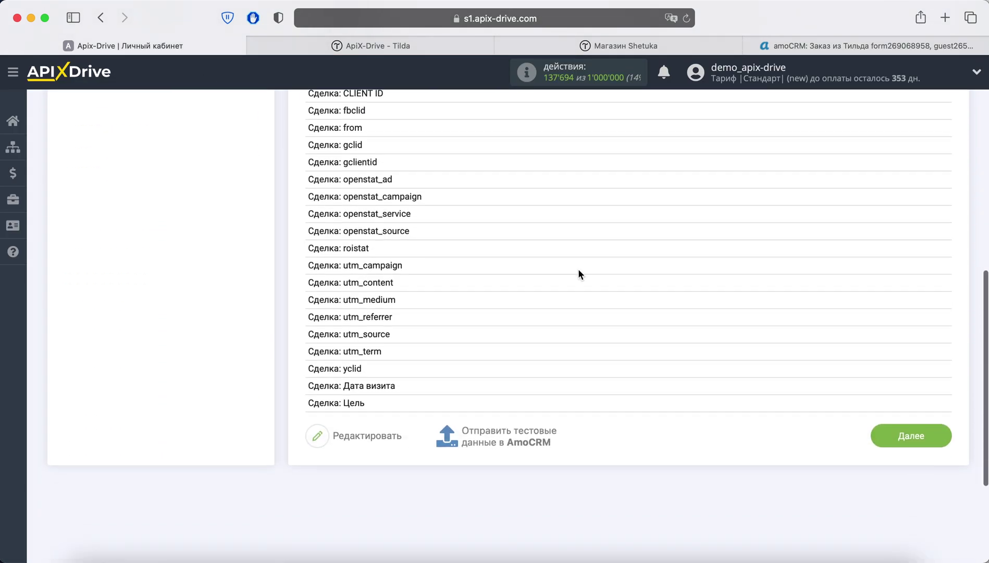
pyautogui.click(888, 426)
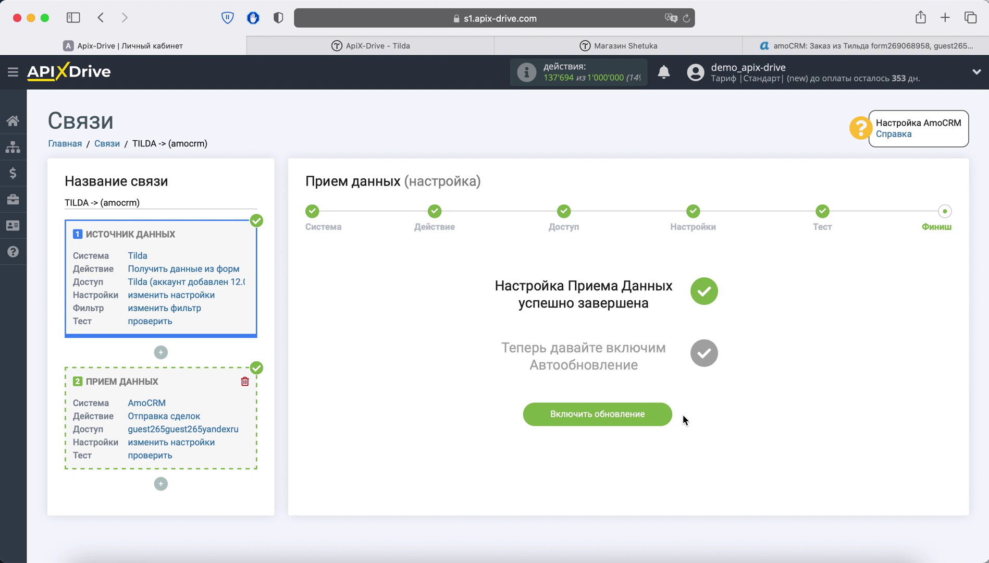
pyautogui.click(669, 414)
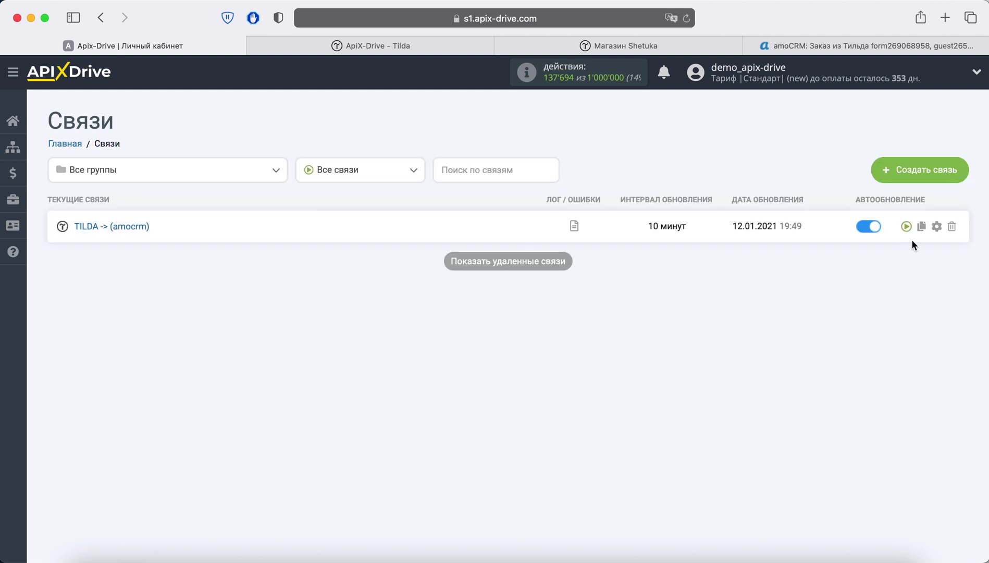
# Step: Set the connection's Интервал обновления to 5 минут and save the settings
pyautogui.click(936, 227)
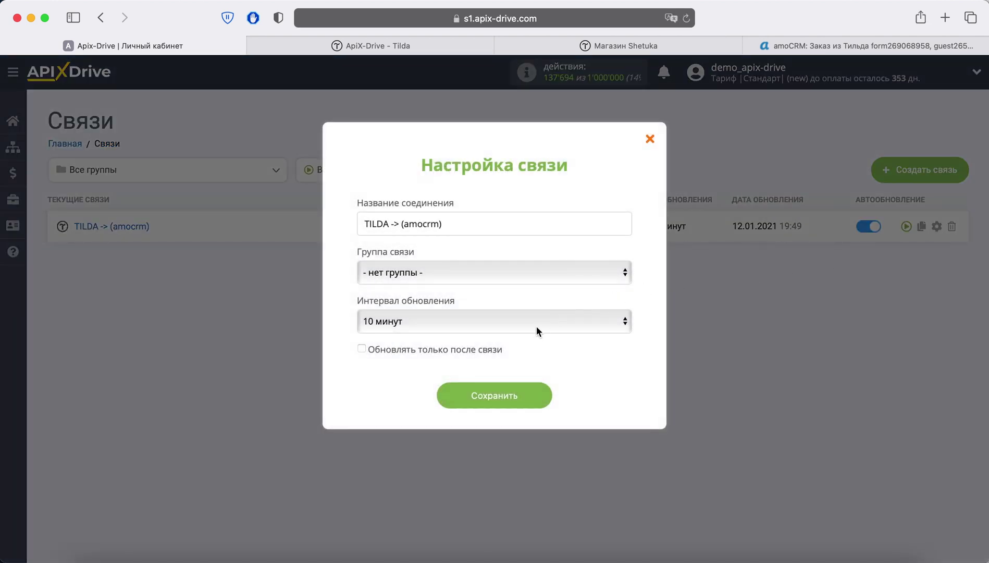
pyautogui.click(538, 331)
pyautogui.click(523, 307)
pyautogui.click(527, 400)
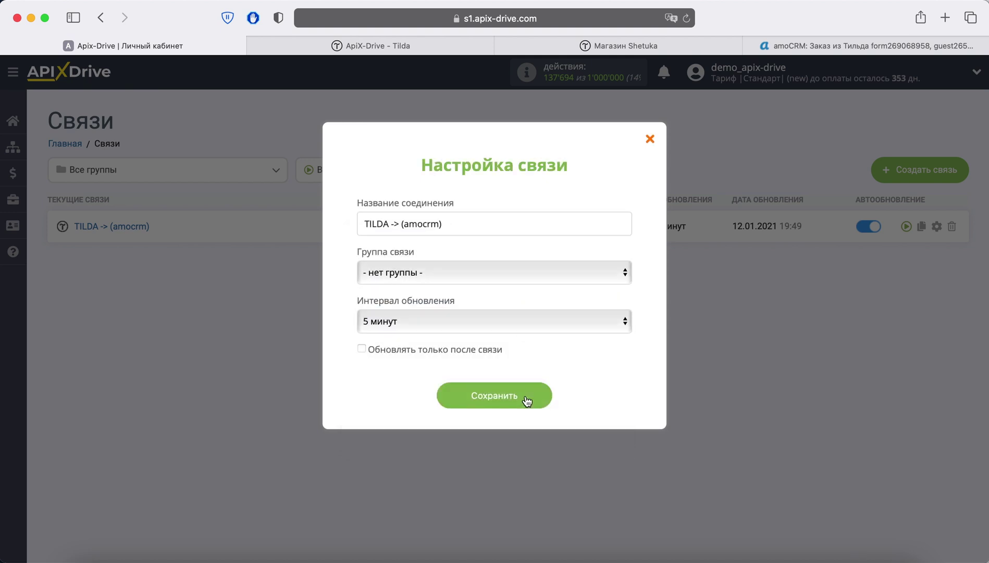